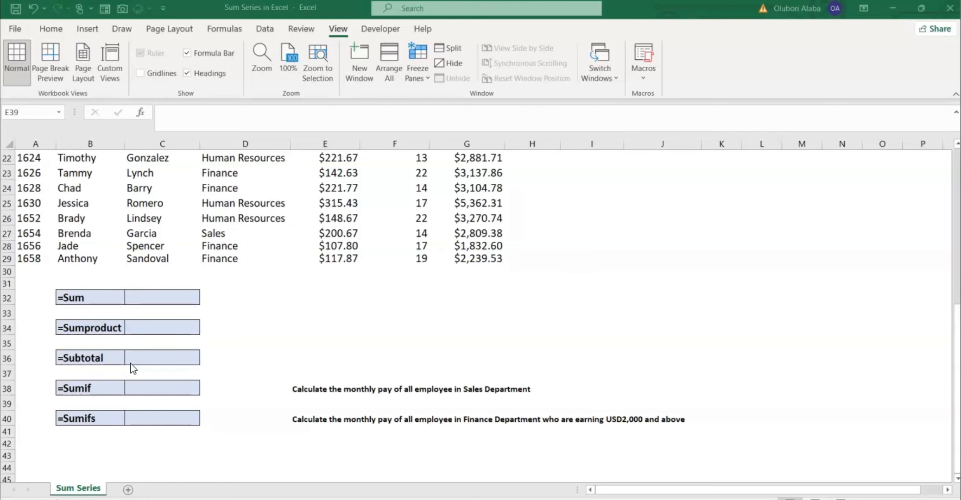
# Step: Total the Actual Pay column in cell C32 beside the Sum label with the formula =SUM(G3:G29)
pyautogui.scroll(2, 130, 363)
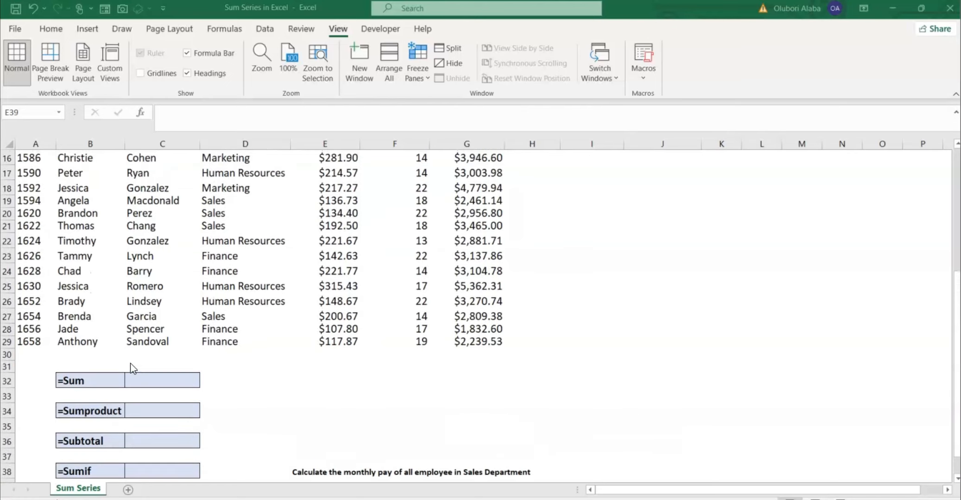
pyautogui.click(141, 378)
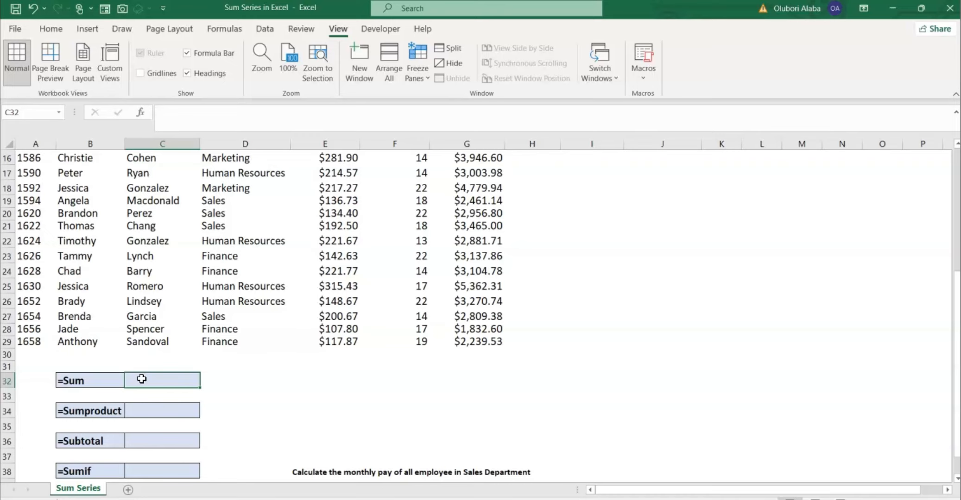
pyautogui.write('=')
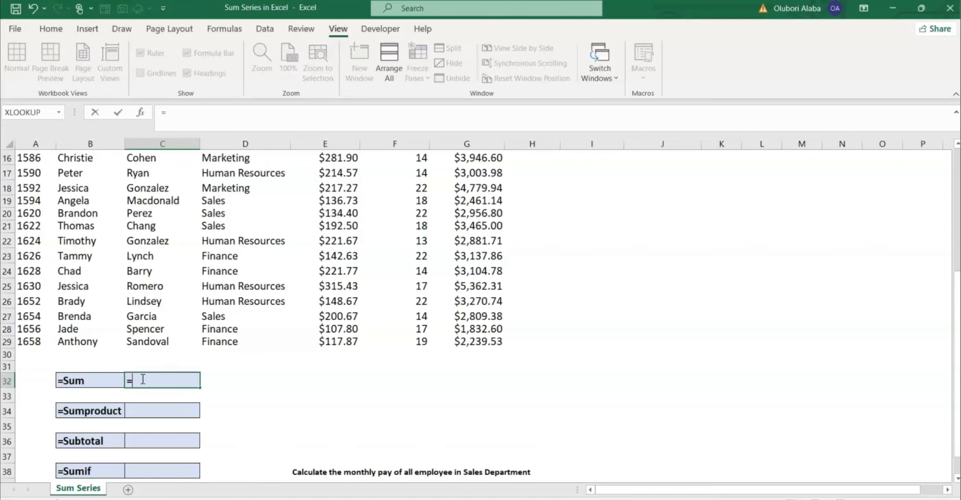
pyautogui.write('sum')
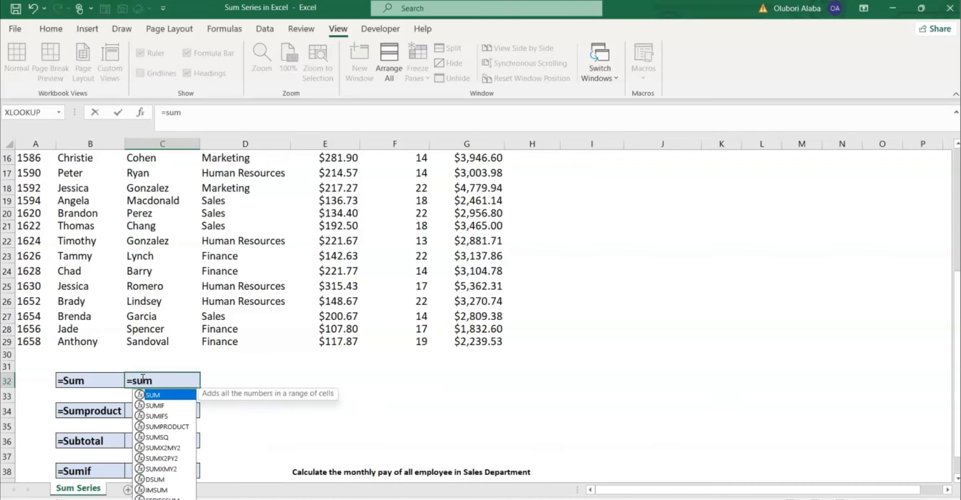
pyautogui.press('Tab')
pyautogui.scroll(4, 368, 324)
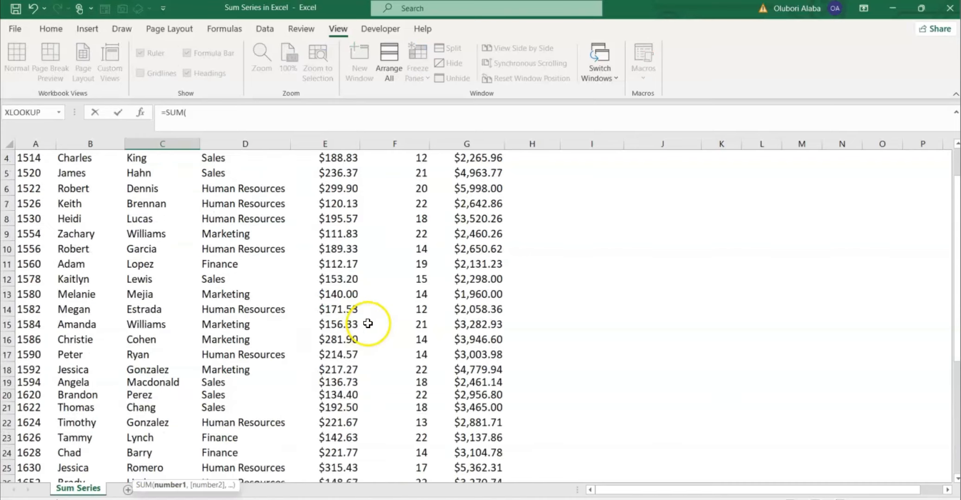
pyautogui.scroll(1, 368, 323)
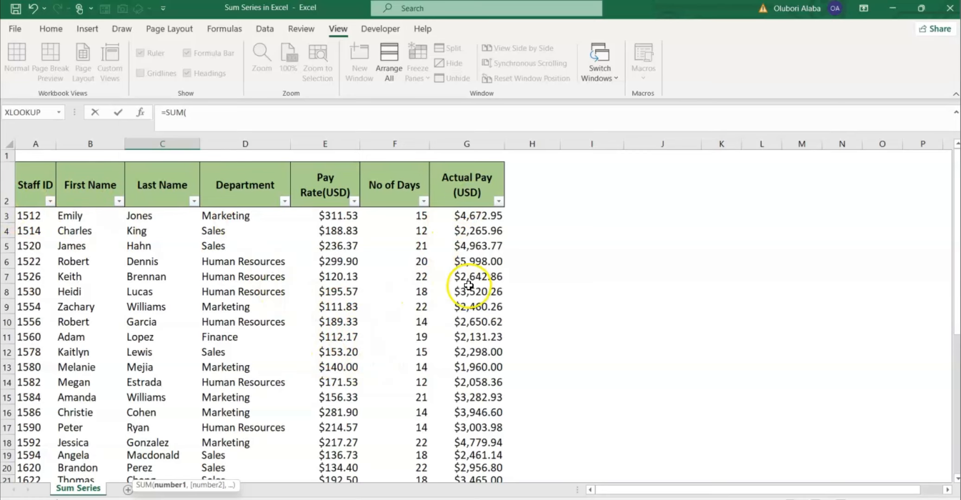
pyautogui.click(463, 216)
pyautogui.hotkey('ctrl', 'shift', 'Down')
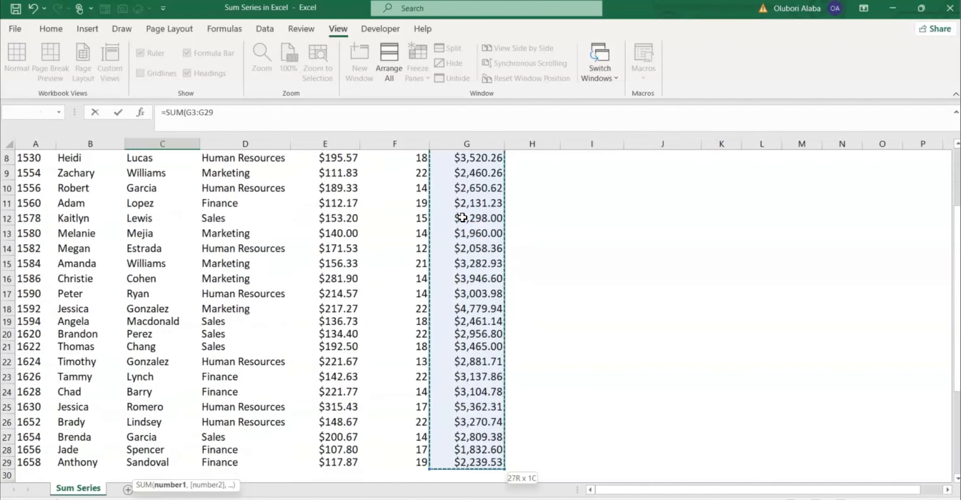
pyautogui.press('Return')
pyautogui.scroll(-1, 273, 309)
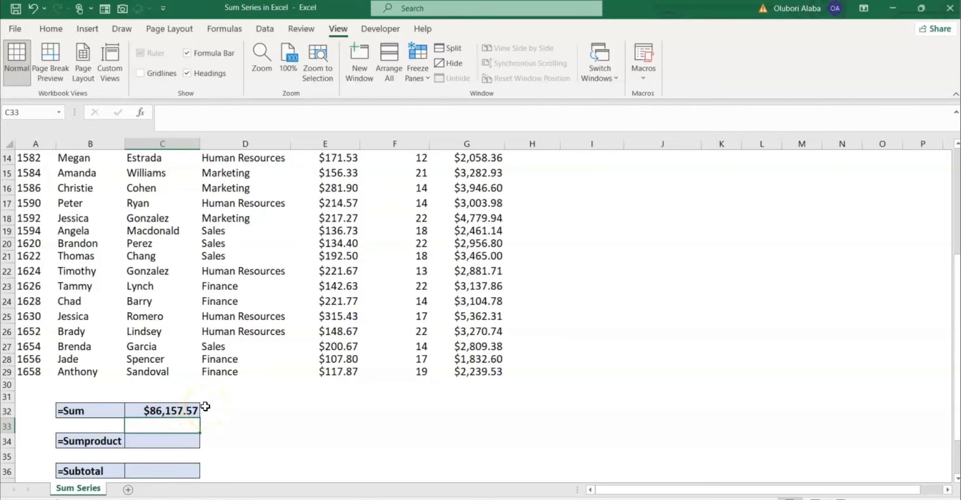
# Step: Freeze the panes above row 3 so the table's header row stays in place while the sheet scrolls
pyautogui.scroll(5, 200, 371)
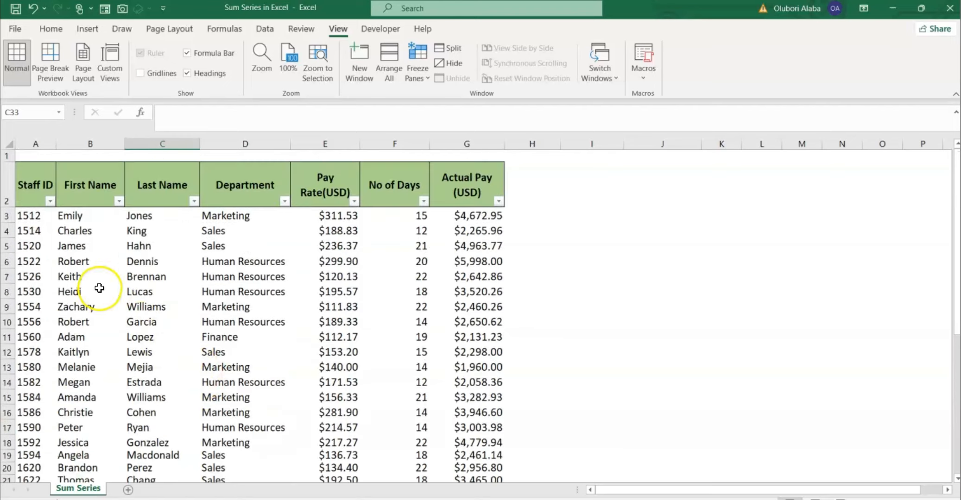
pyautogui.click(35, 219)
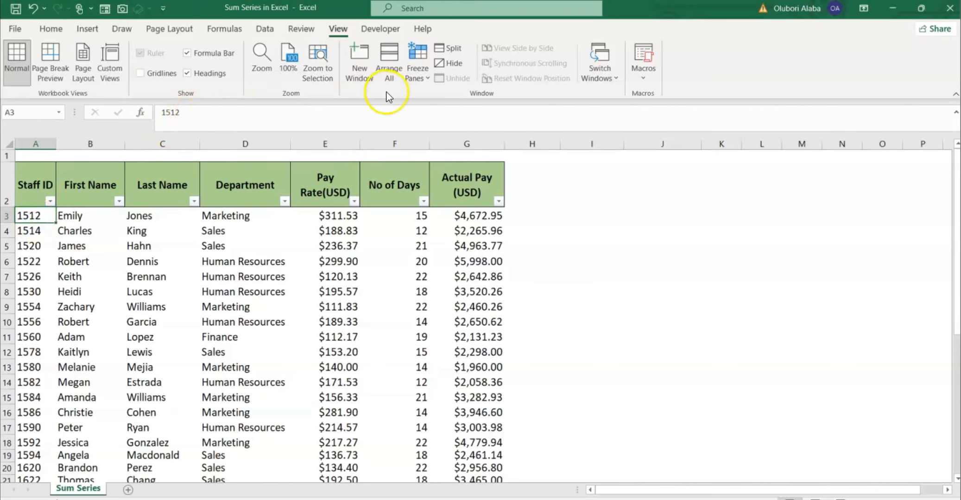
pyautogui.click(417, 74)
pyautogui.click(448, 104)
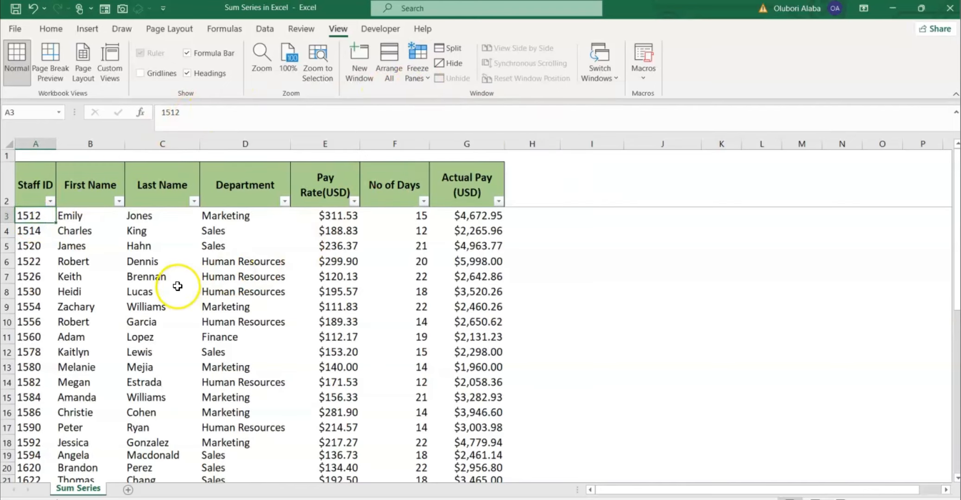
pyautogui.scroll(-5, 177, 287)
pyautogui.scroll(-1, 177, 286)
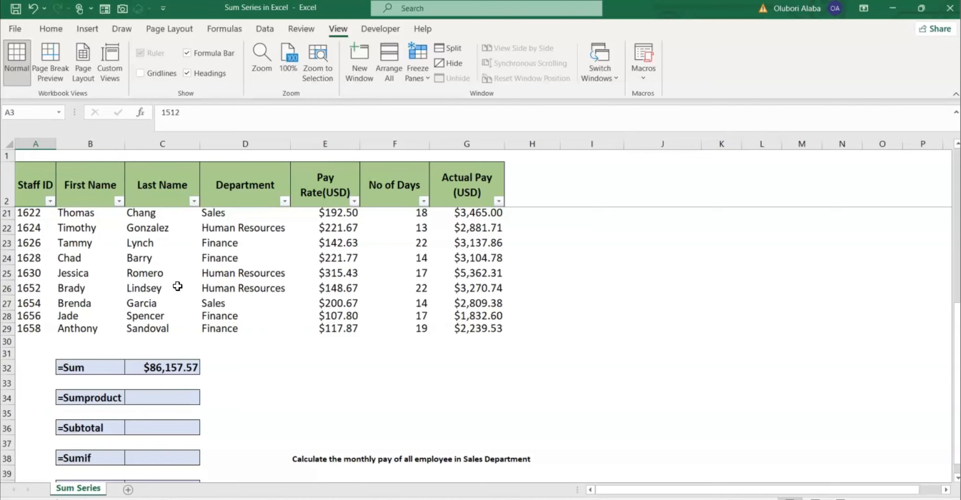
pyautogui.scroll(-1, 177, 286)
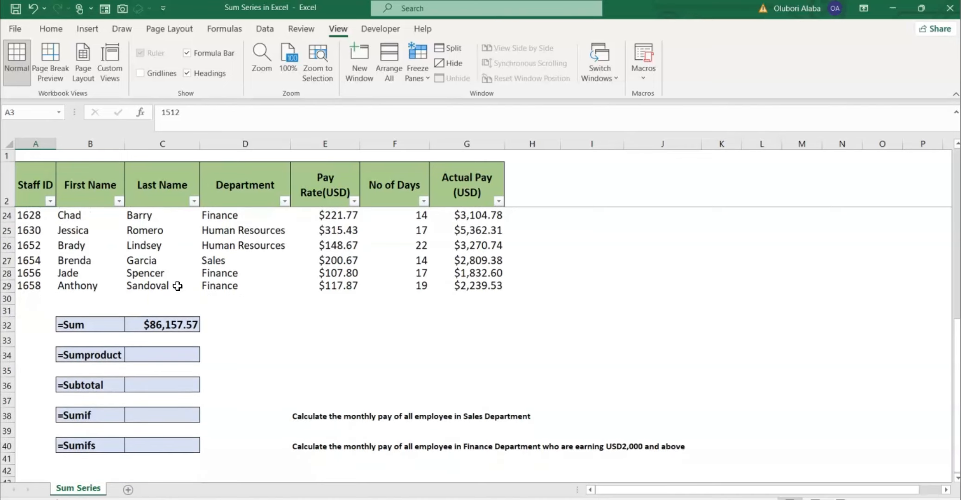
# Step: Examine the Pay Rate and No of Days columns as the inputs for the Sumproduct calculation
pyautogui.click(147, 356)
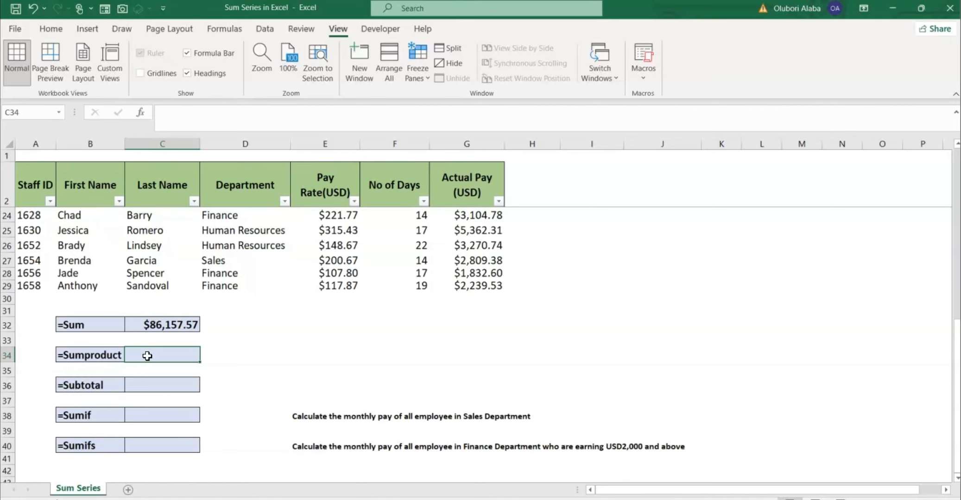
pyautogui.scroll(7, 147, 356)
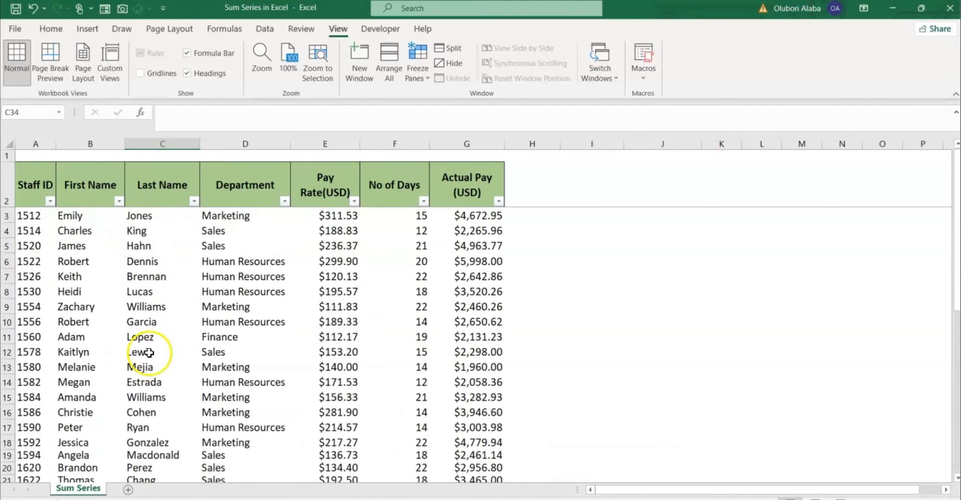
pyautogui.click(327, 218)
pyautogui.moveTo(327, 218); pyautogui.dragTo(333, 337)
pyautogui.moveTo(408, 216); pyautogui.dragTo(407, 346)
pyautogui.scroll(-4, 396, 316)
pyautogui.scroll(-2, 395, 316)
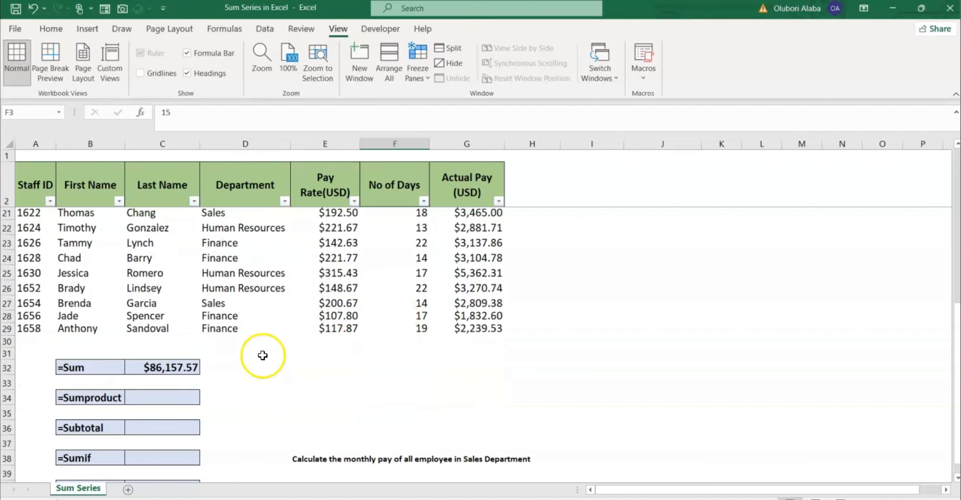
# Step: Inspect the SUM formula in C32 and how Actual Pay in G3 is derived from the pay rate and days
pyautogui.click(145, 369)
pyautogui.scroll(6, 439, 359)
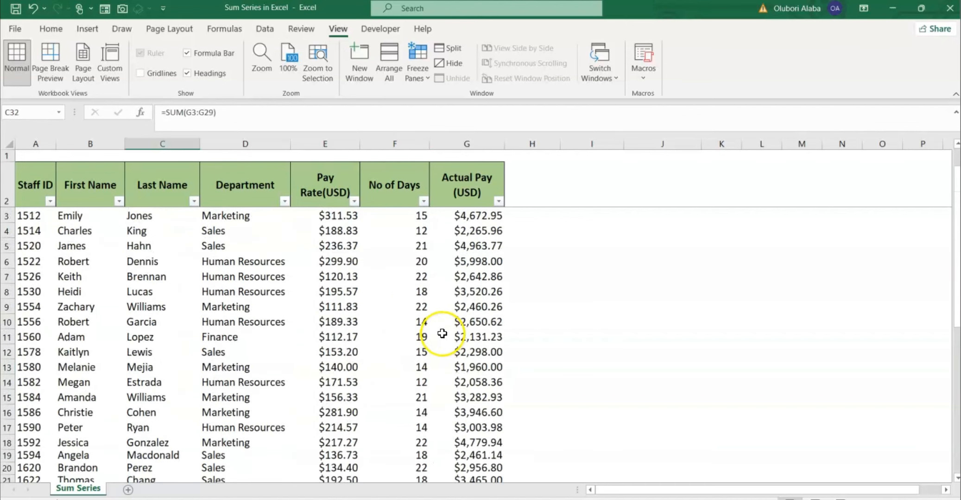
pyautogui.click(349, 218)
pyautogui.click(404, 216)
pyautogui.click(454, 216)
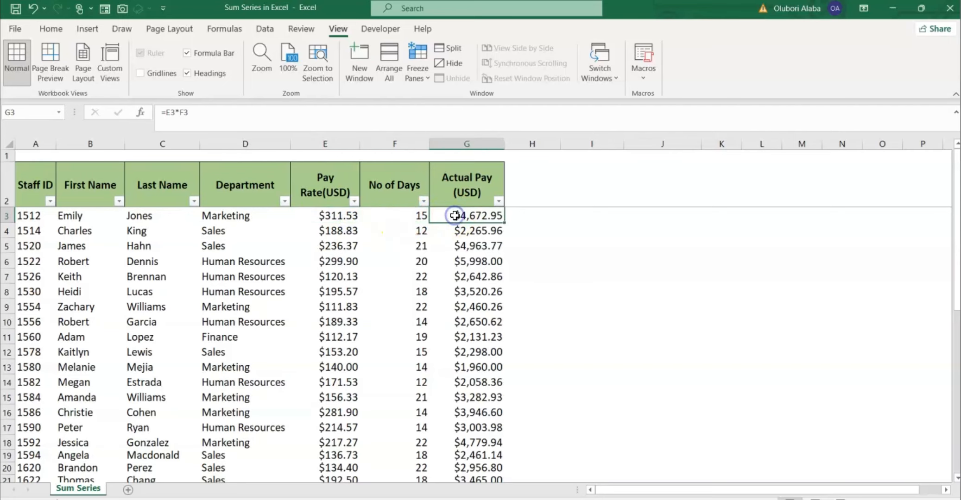
pyautogui.scroll(-7, 446, 255)
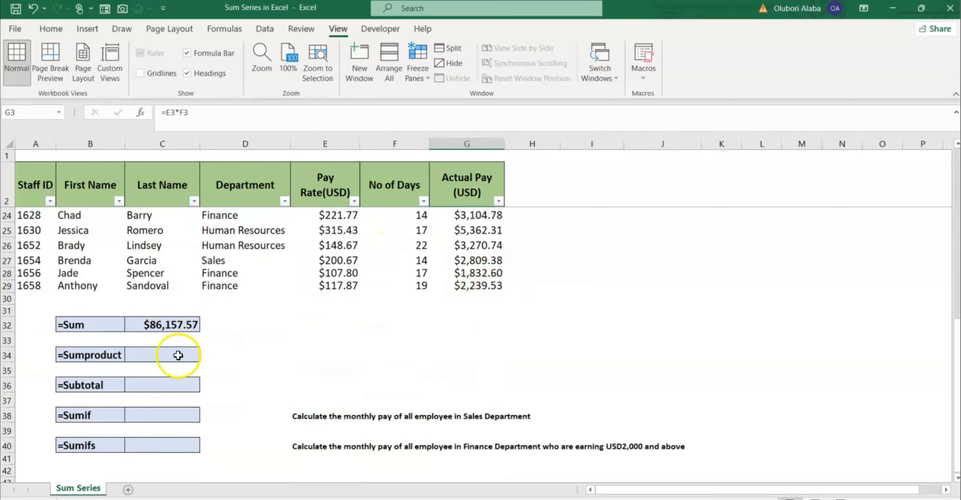
# Step: Start a SUMPRODUCT formula in cell C34 with the Pay Rate range E3:E29 as its first array
pyautogui.click(145, 356)
pyautogui.scroll(7, 330, 367)
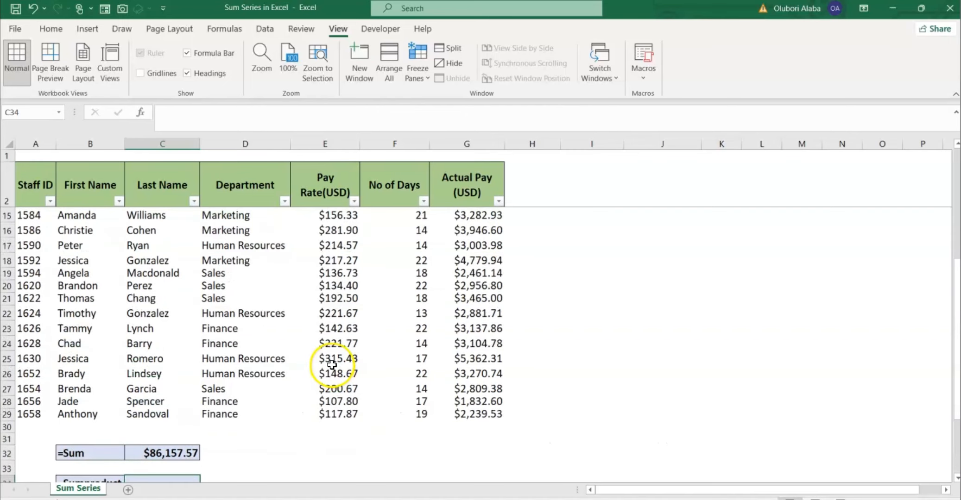
pyautogui.scroll(-4, 333, 359)
pyautogui.scroll(-2, 334, 358)
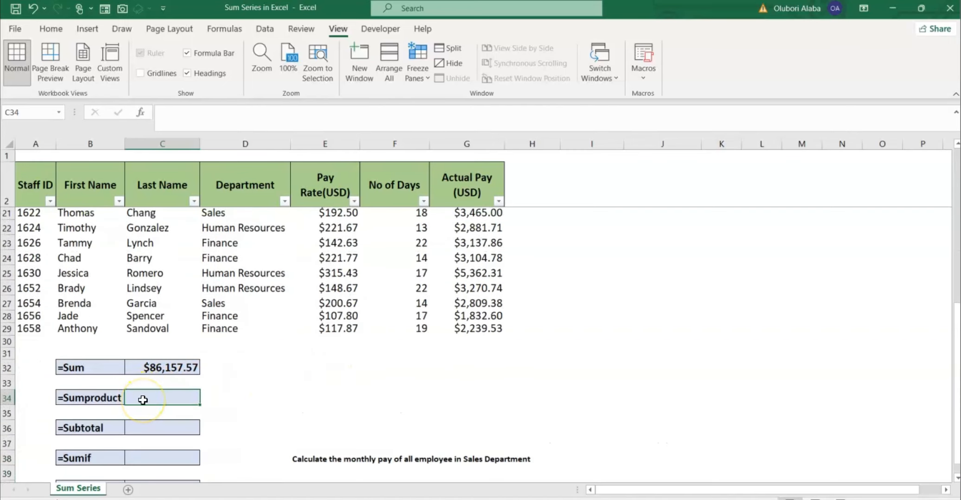
pyautogui.write('=sump')
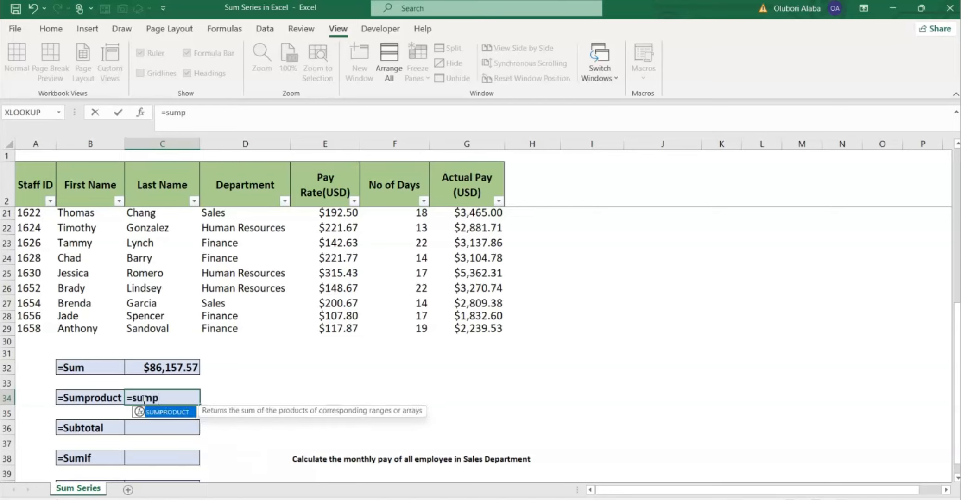
pyautogui.press('Tab')
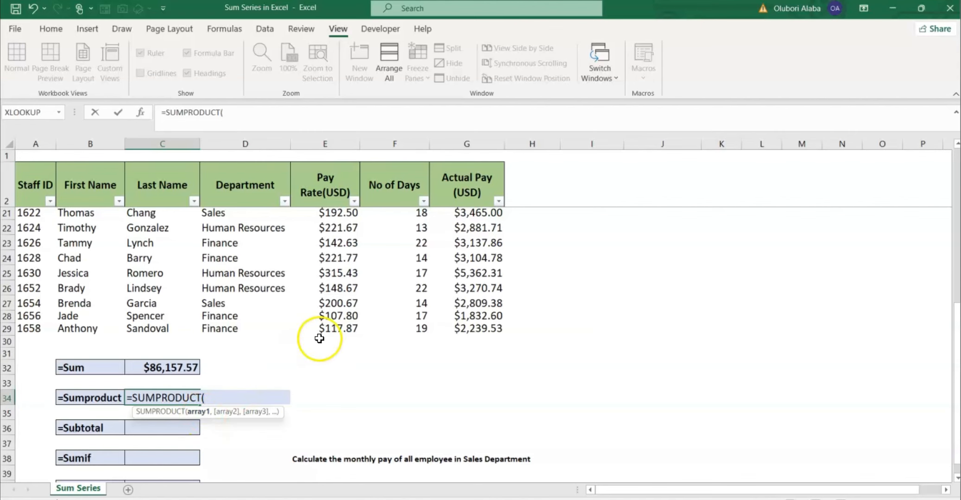
pyautogui.scroll(6, 343, 320)
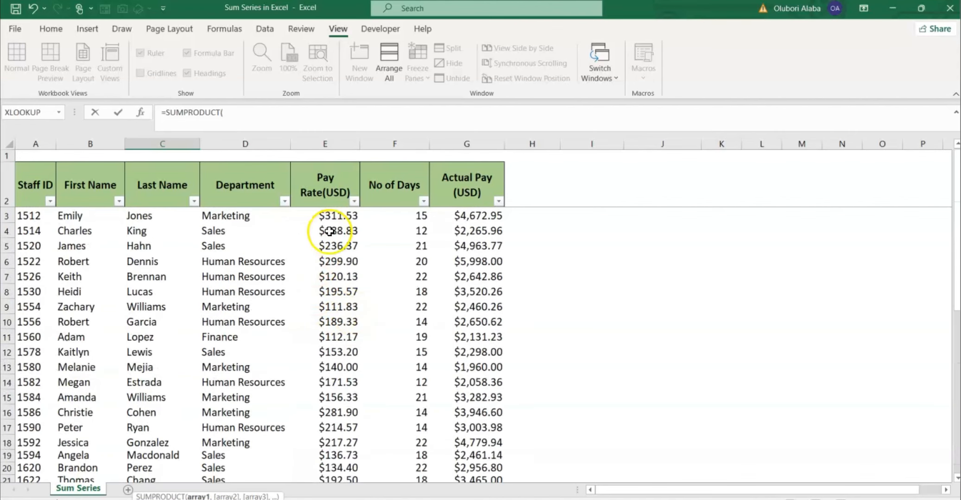
pyautogui.click(334, 212)
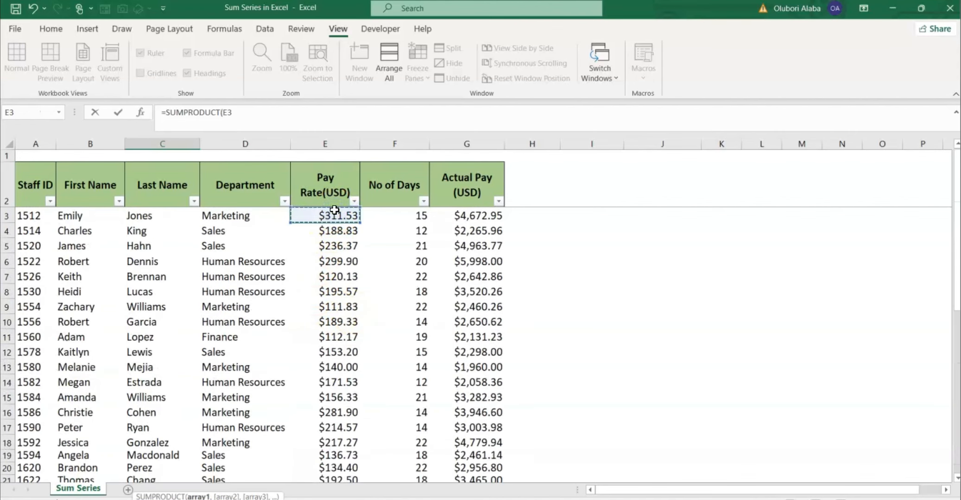
pyautogui.hotkey('ctrl', 'shift', 'Down')
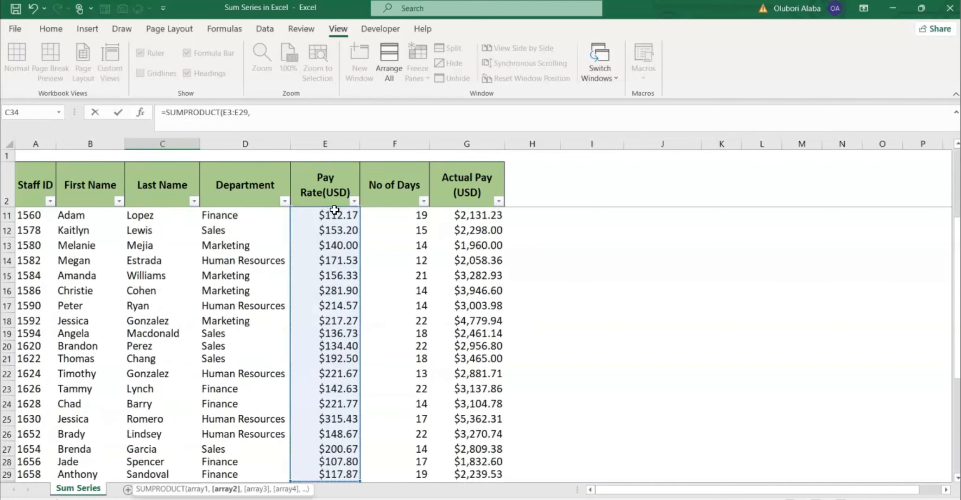
pyautogui.write(',')
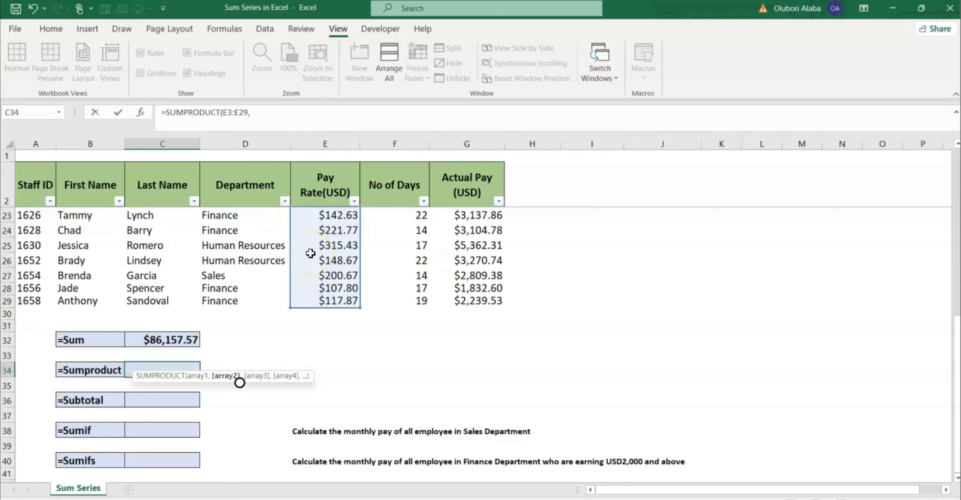
# Step: Add the No of Days range F3:F29 as the second array and complete the SUMPRODUCT formula
pyautogui.scroll(-1, 253, 350)
pyautogui.moveTo(272, 335); pyautogui.dragTo(426, 315)
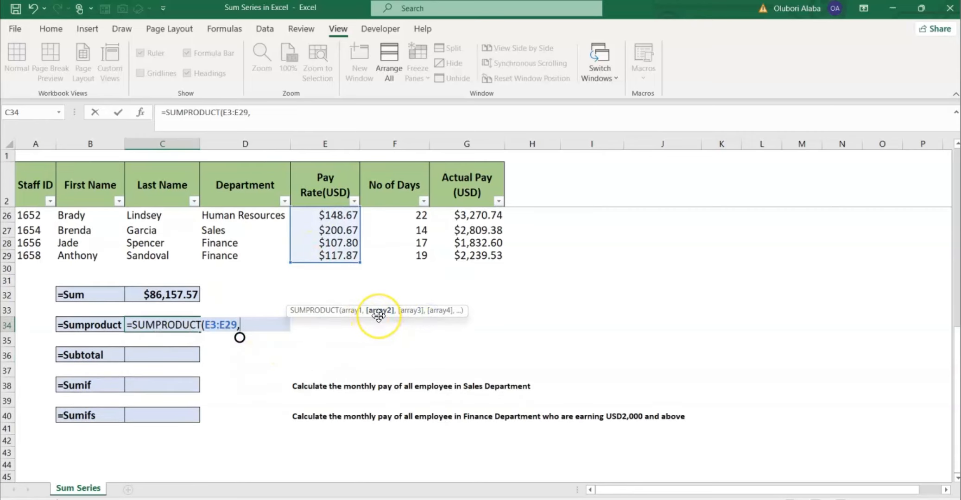
pyautogui.scroll(4, 400, 271)
pyautogui.scroll(4, 399, 271)
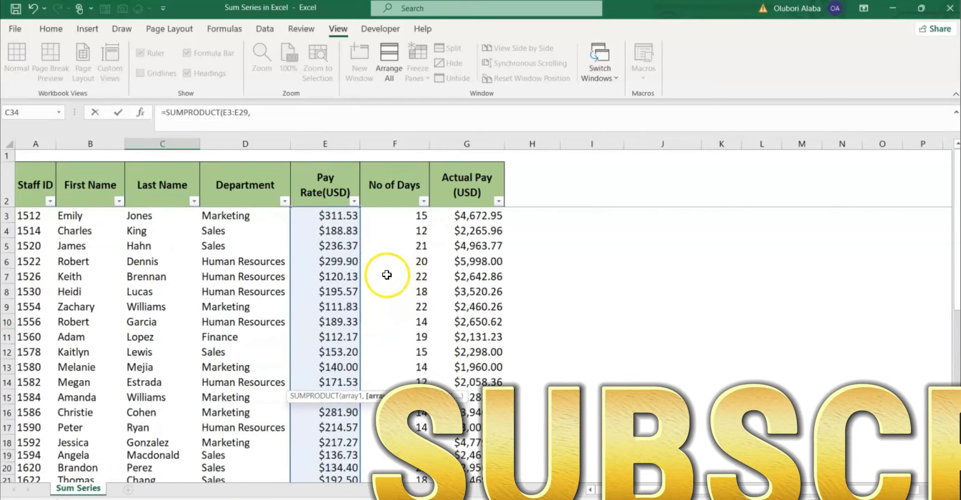
pyautogui.click(400, 214)
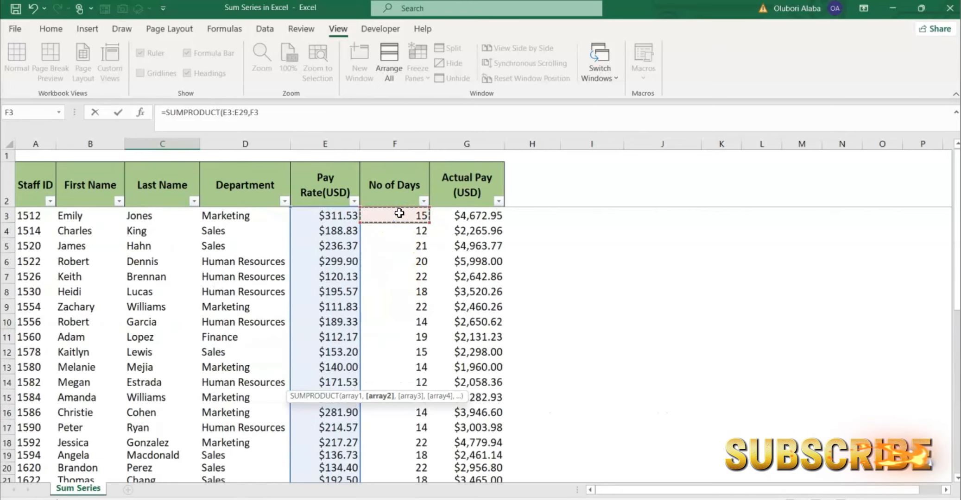
pyautogui.hotkey('ctrl', 'shift', 'Down')
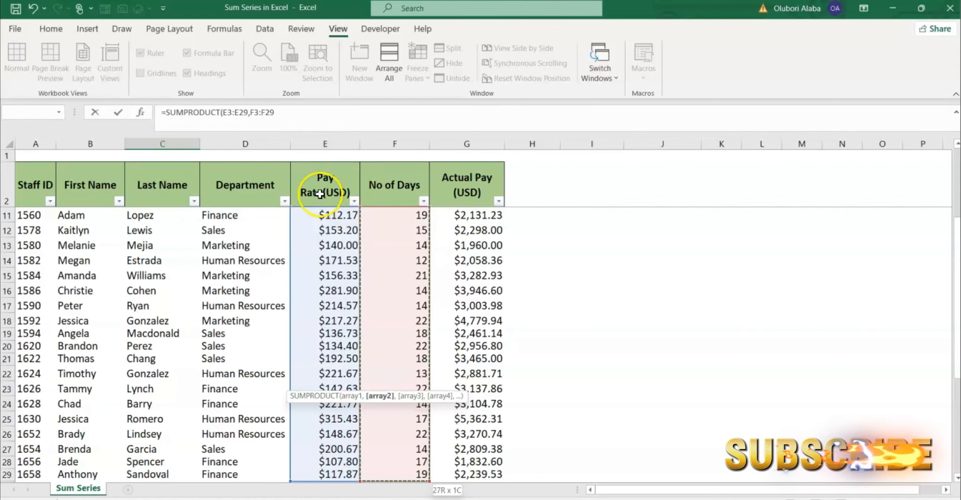
pyautogui.press('Return')
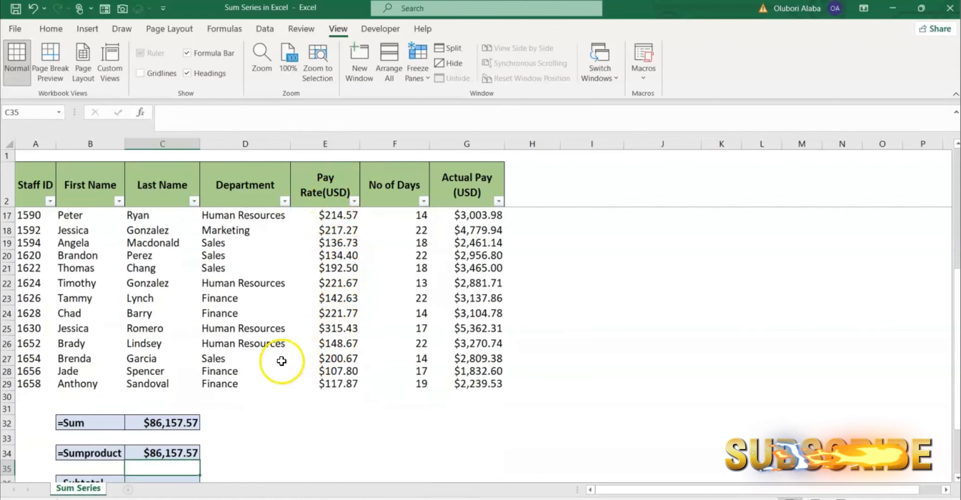
# Step: Compare the Sum and Sumproduct cells C32 and C34, and select the Pay Rate column for reference
pyautogui.scroll(-1, 250, 371)
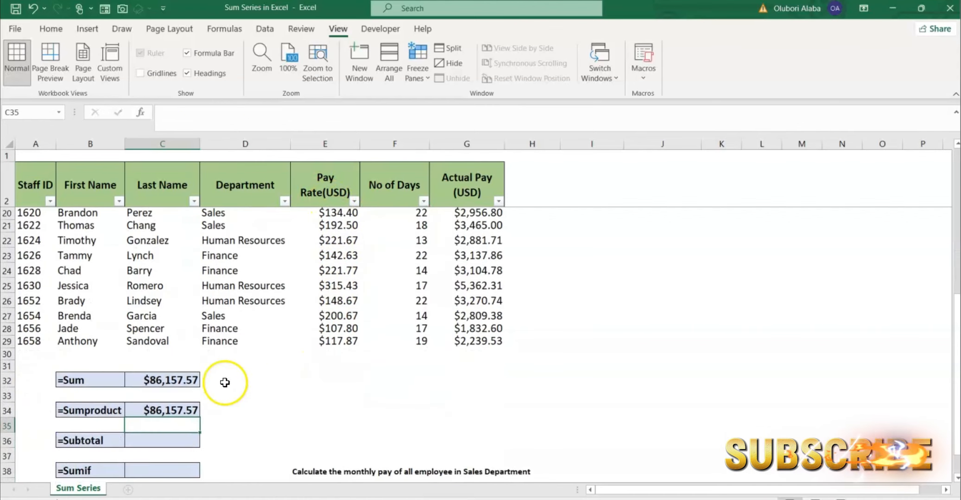
pyautogui.click(156, 383)
pyautogui.click(158, 409)
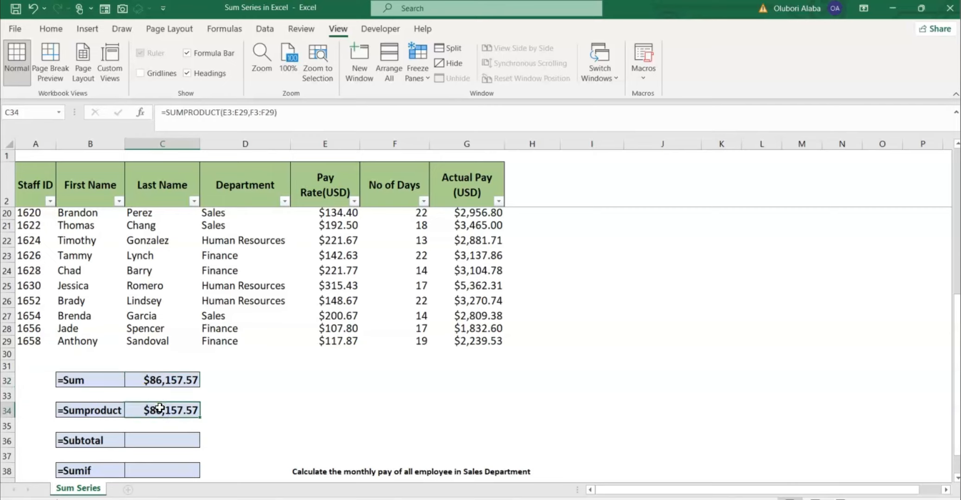
pyautogui.click(329, 140)
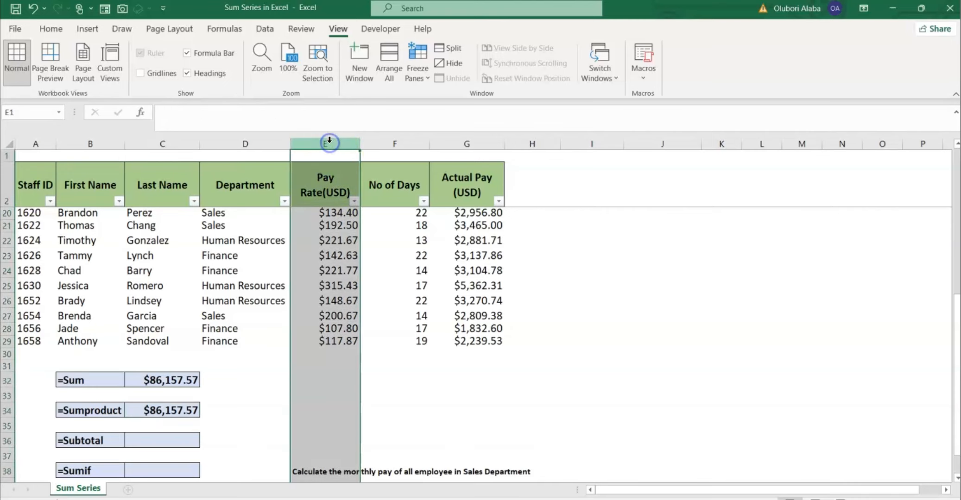
# Step: Review the SUMPRODUCT formula in C34 against its source columns, Pay Rate and No of Days
pyautogui.click(403, 141)
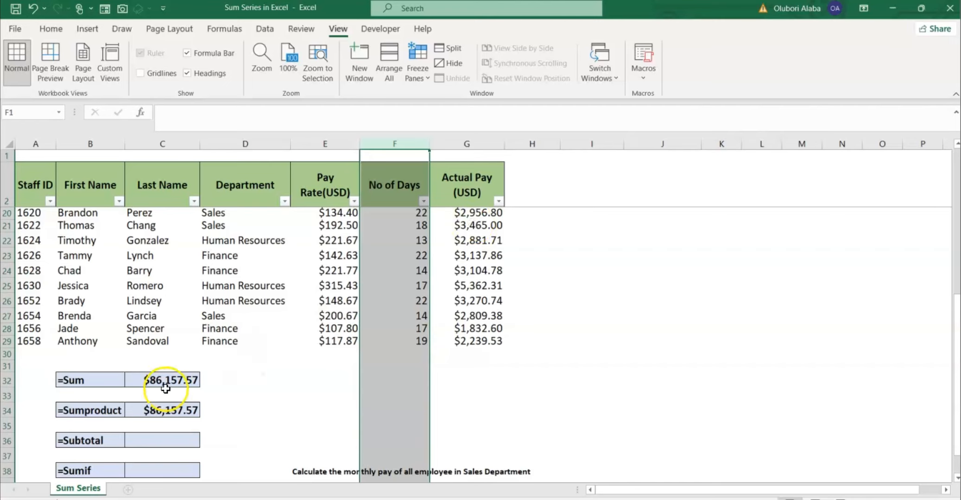
pyautogui.click(158, 412)
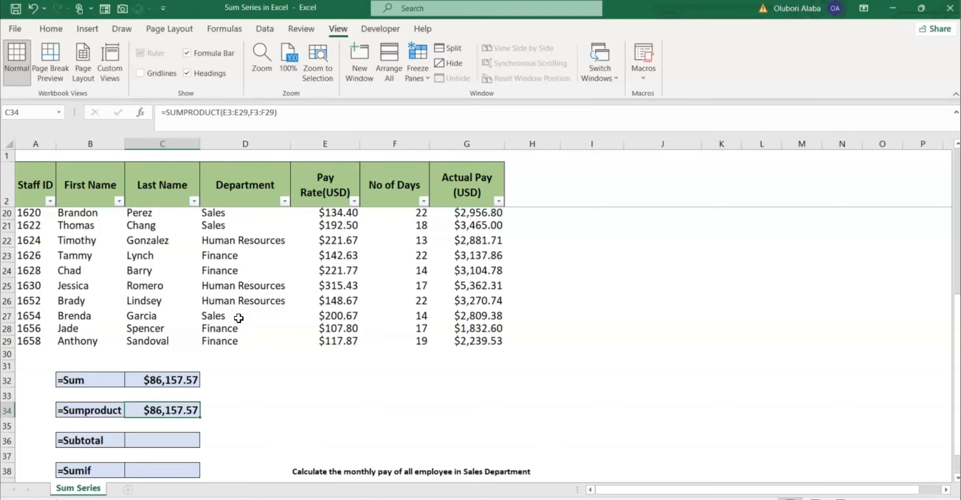
pyautogui.scroll(6, 322, 297)
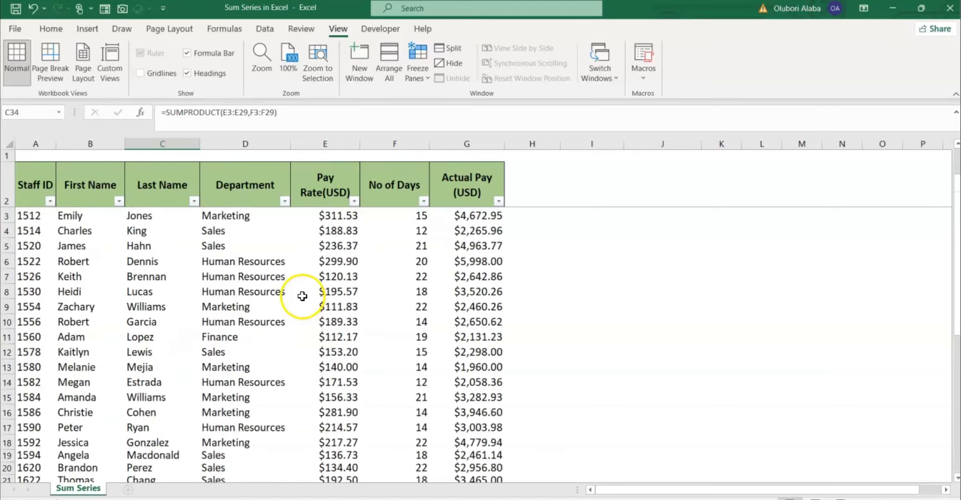
pyautogui.moveTo(338, 215); pyautogui.dragTo(332, 439)
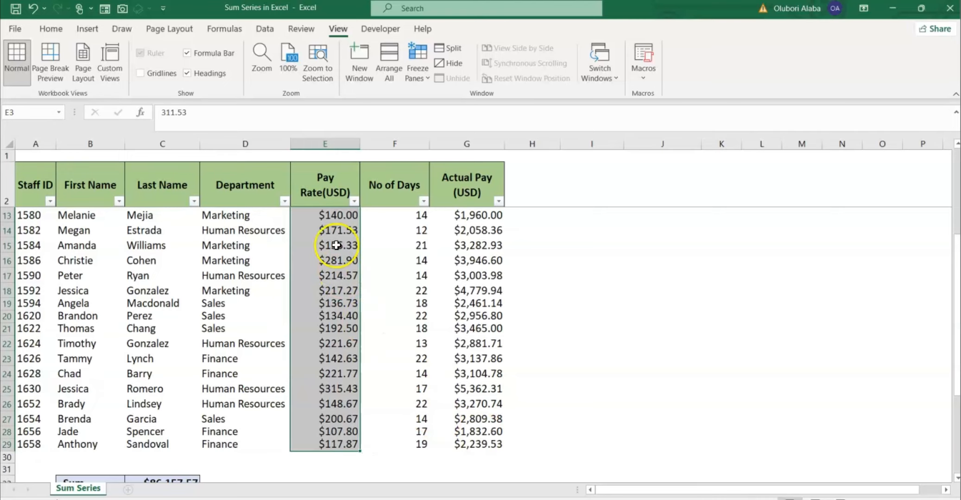
pyautogui.click(324, 139)
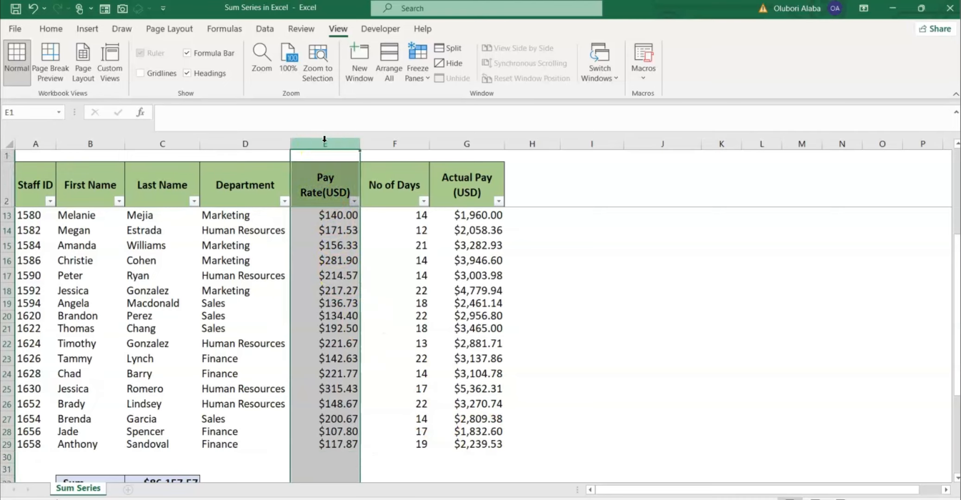
pyautogui.click(394, 139)
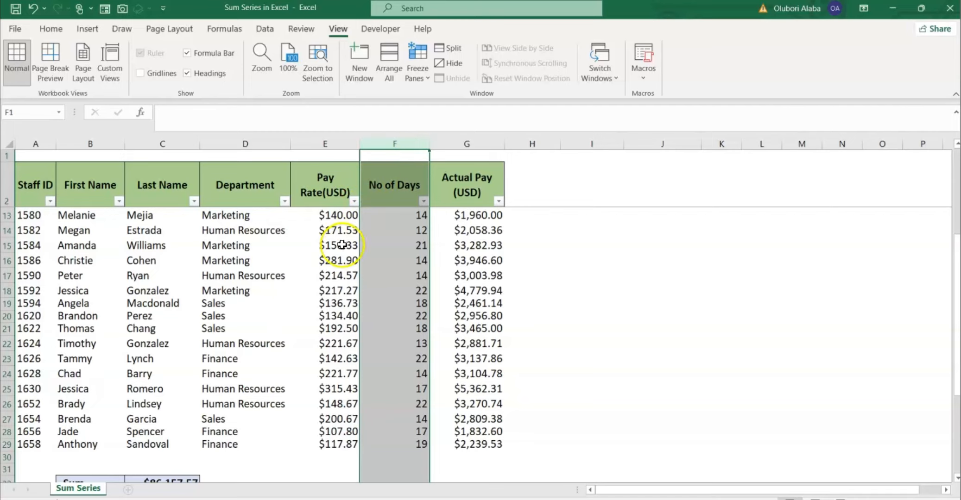
pyautogui.scroll(-4, 336, 294)
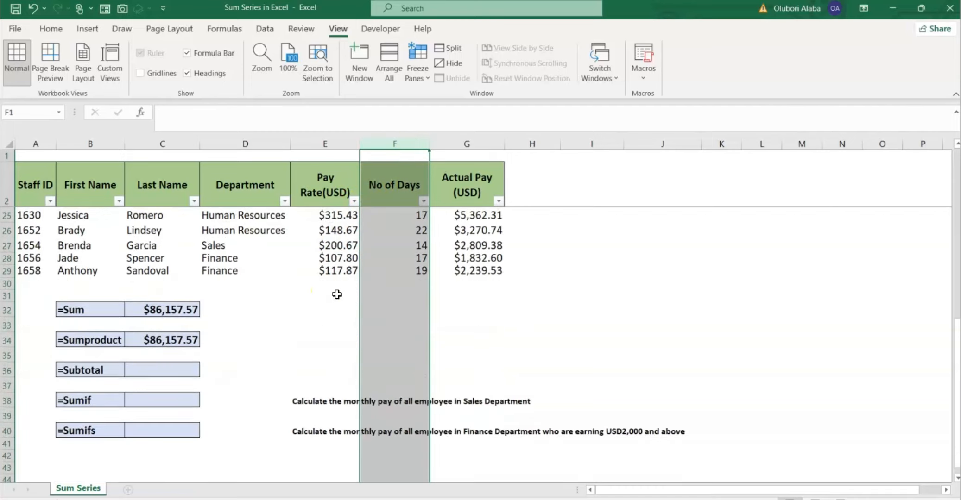
pyautogui.click(297, 319)
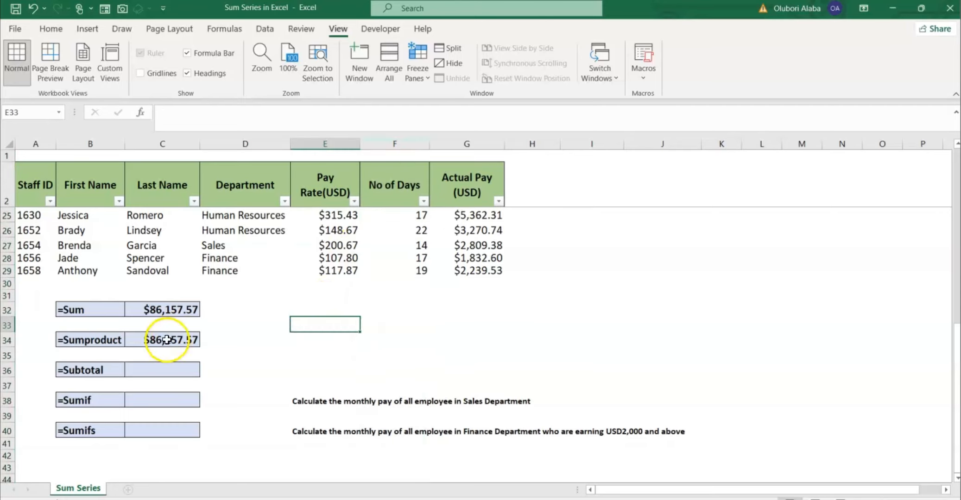
pyautogui.click(167, 339)
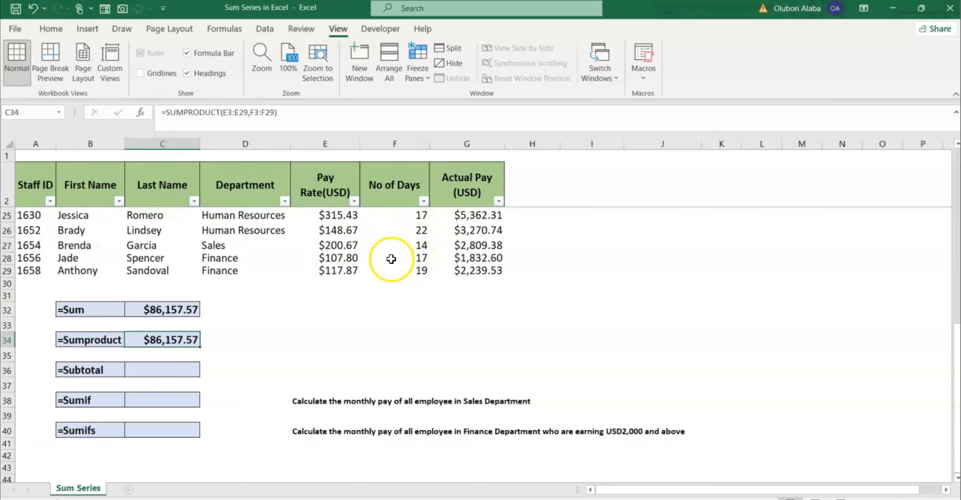
# Step: Start a SUBTOTAL formula in cell C36
pyautogui.scroll(-1, 268, 329)
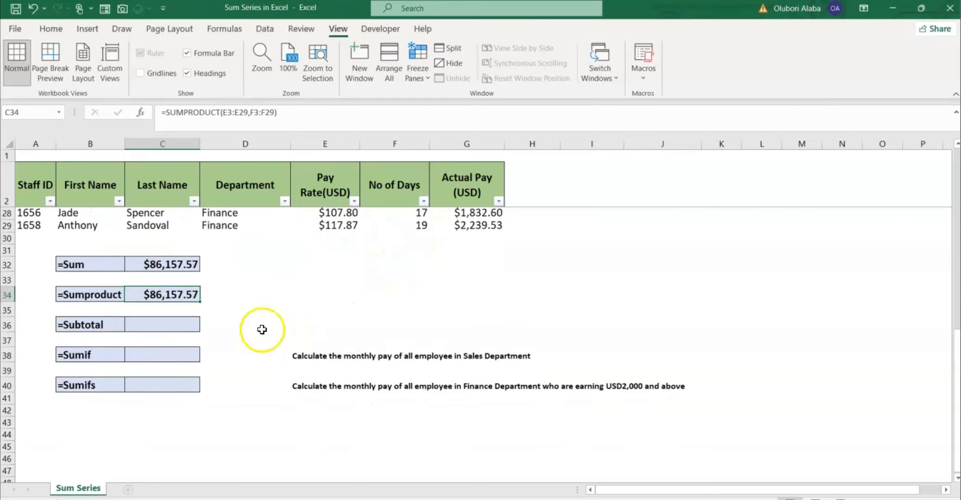
pyautogui.click(165, 325)
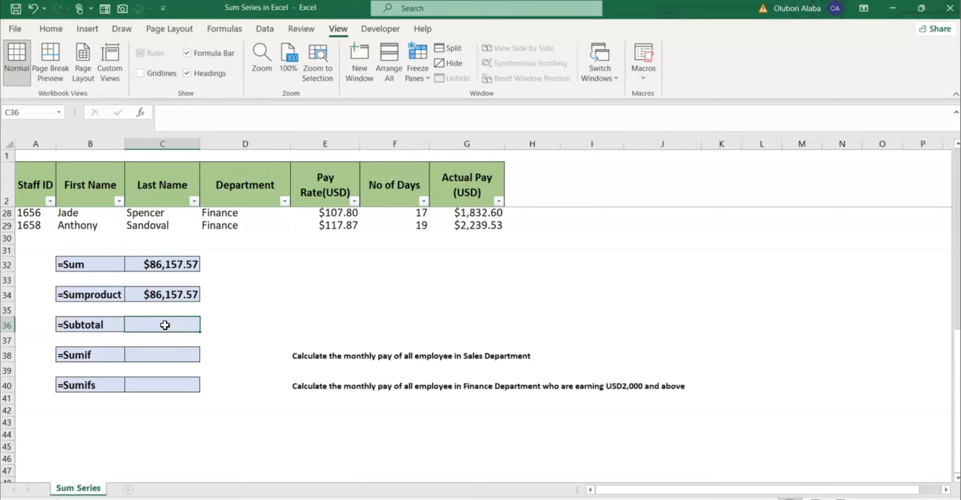
pyautogui.write('=sun')
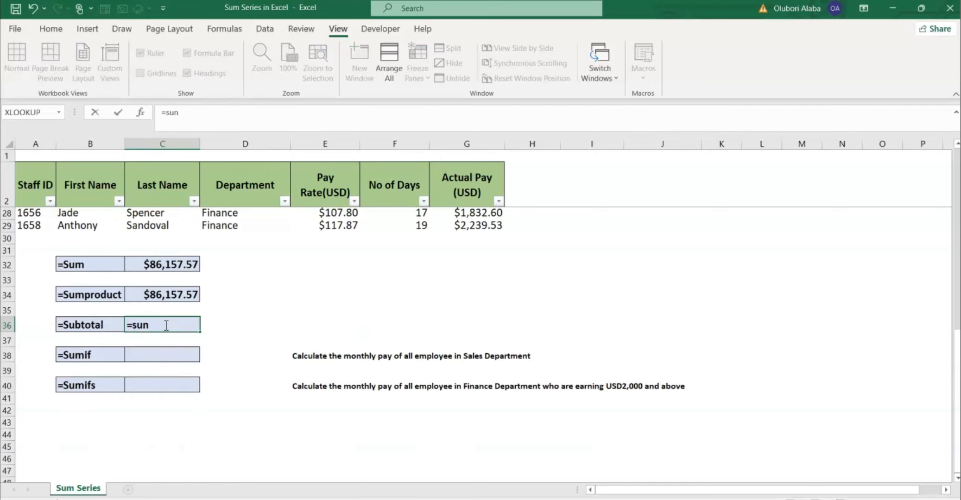
pyautogui.press('BackSpace')
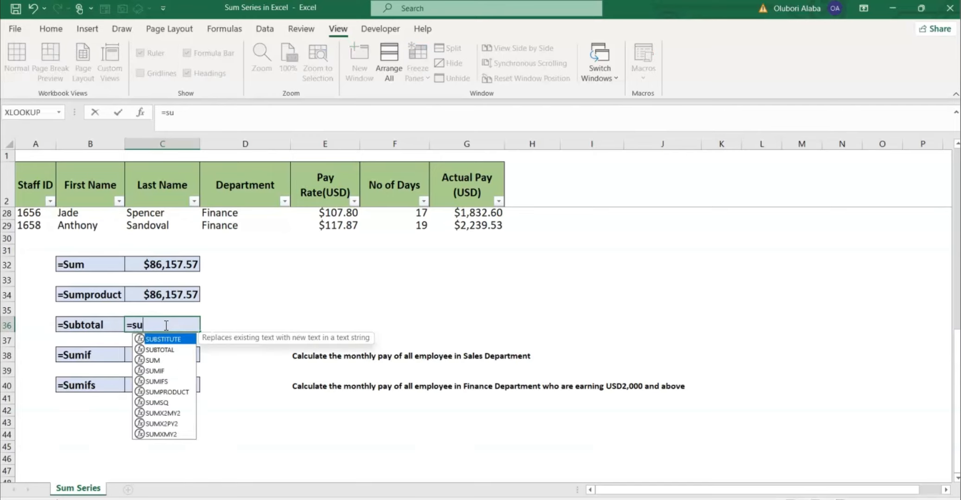
pyautogui.write('bt')
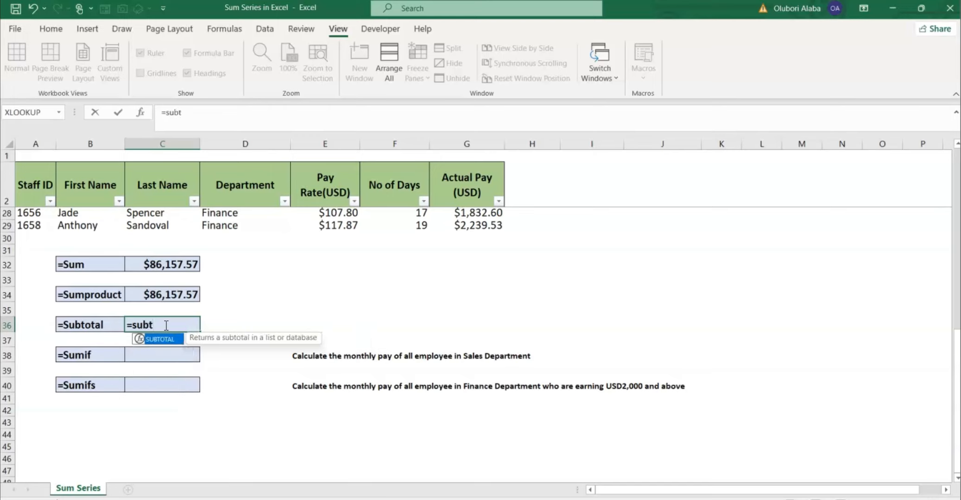
pyautogui.press('Tab')
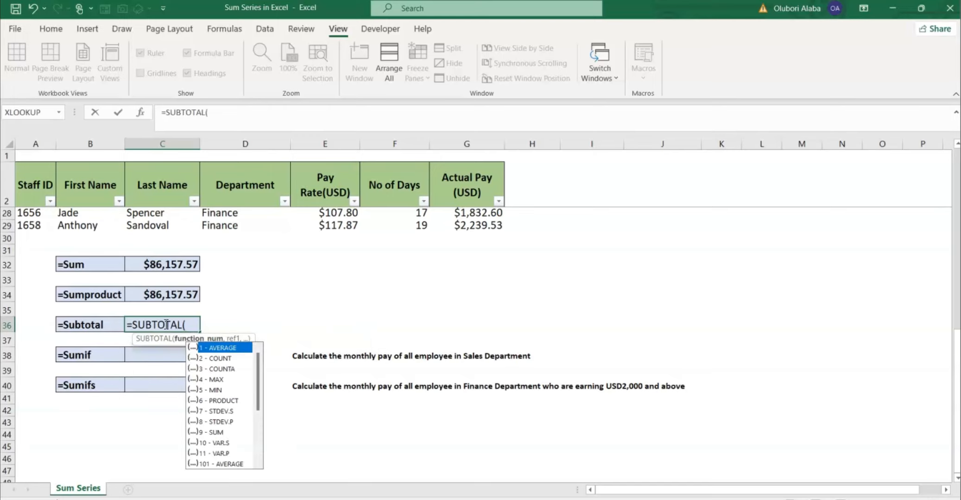
# Step: Look through the SUBTOTAL function numbers and enter 9 (SUM) as the first argument
pyautogui.moveTo(243, 338); pyautogui.dragTo(348, 282)
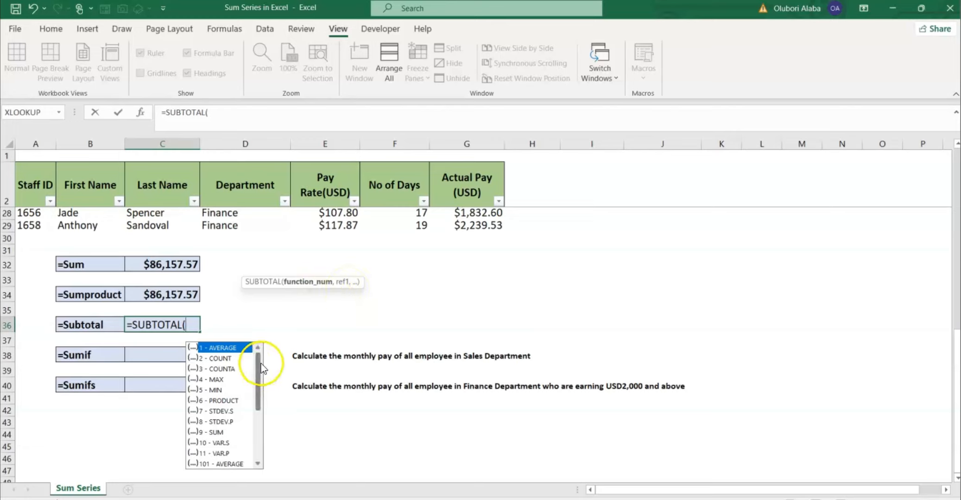
pyautogui.moveTo(260, 361)
pyautogui.mouseDown()
pyautogui.moveTo(261, 421)
pyautogui.moveTo(267, 354)
pyautogui.mouseUp()
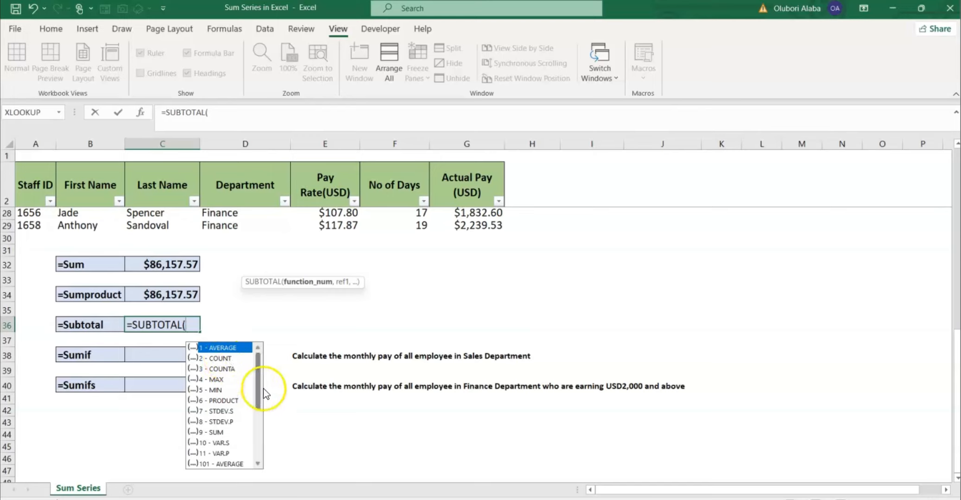
pyautogui.scroll(-2, 232, 428)
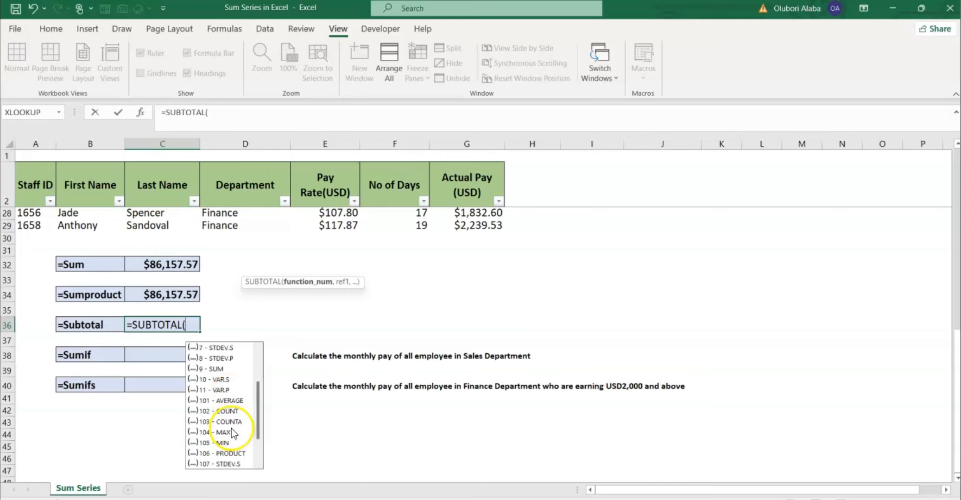
pyautogui.scroll(2, 238, 404)
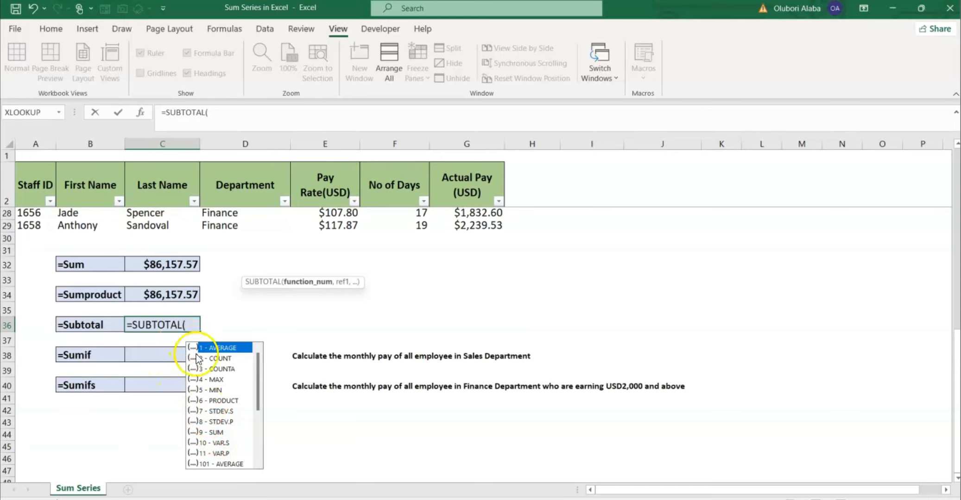
pyautogui.doubleClick(216, 432)
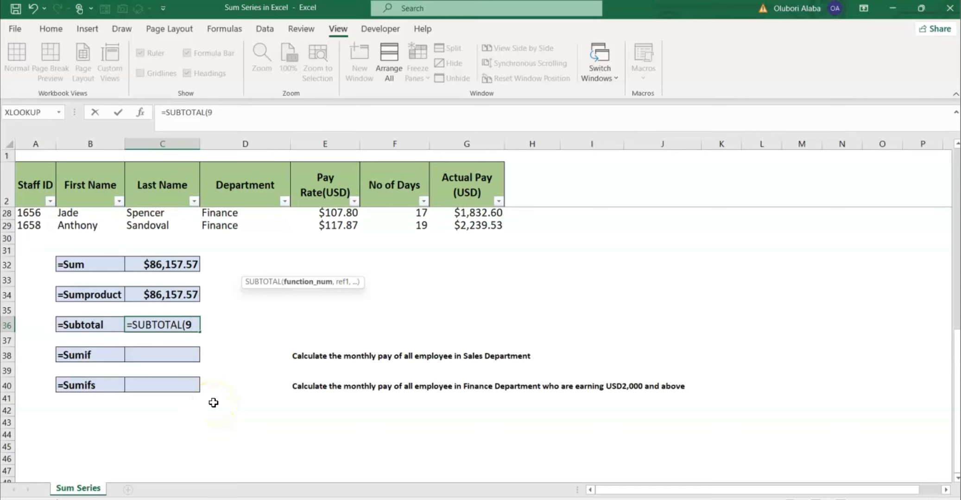
pyautogui.press('BackSpace')
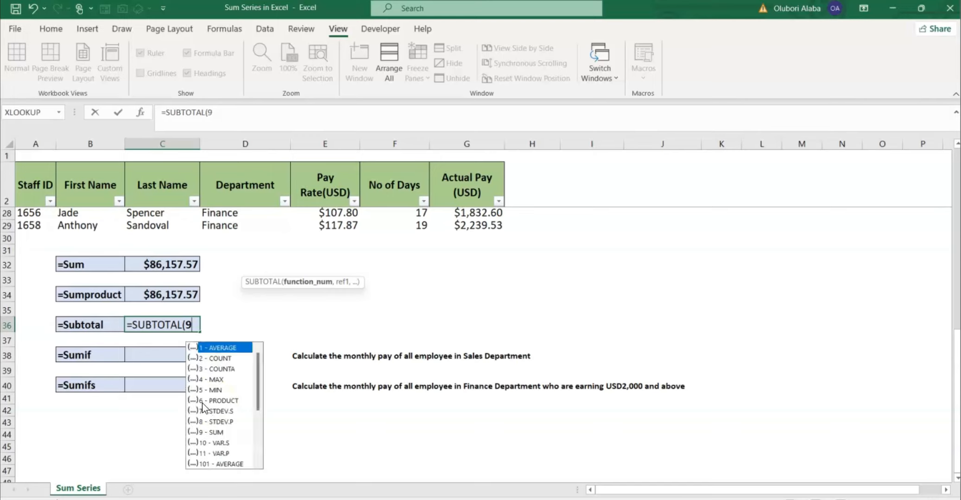
pyautogui.write('9')
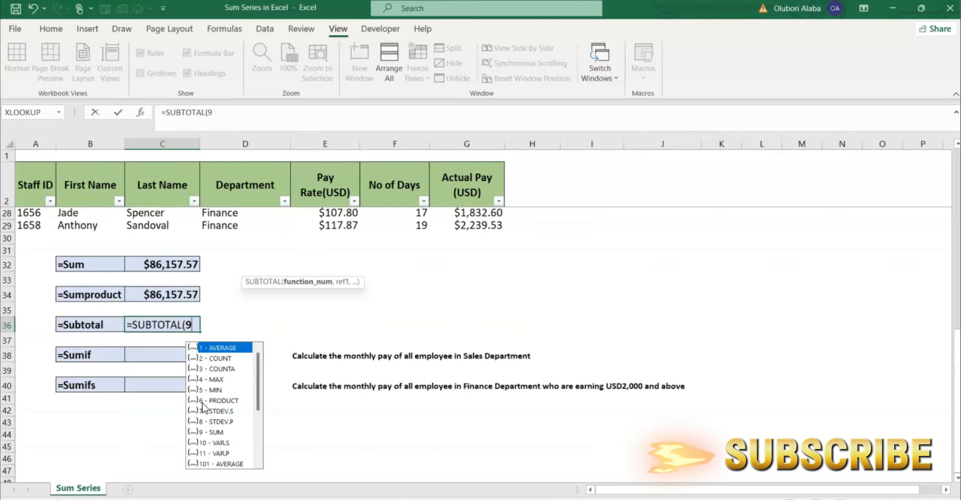
pyautogui.write(',')
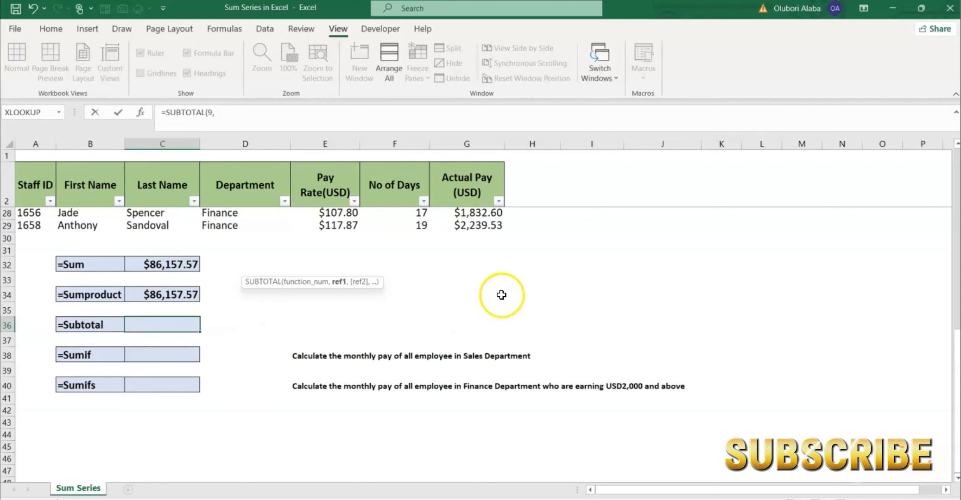
# Step: Add the Actual Pay range G3:G29 as the reference and complete the SUBTOTAL formula
pyautogui.scroll(3, 499, 290)
pyautogui.scroll(5, 498, 284)
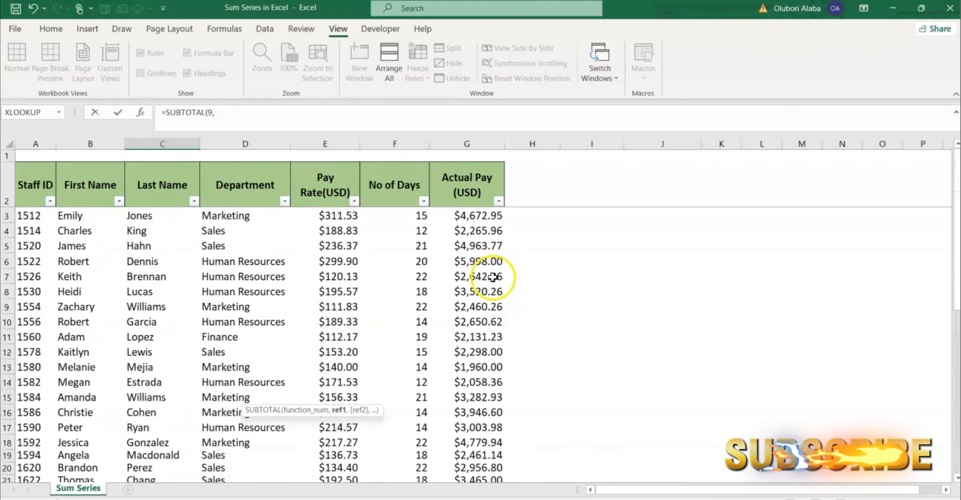
pyautogui.click(467, 218)
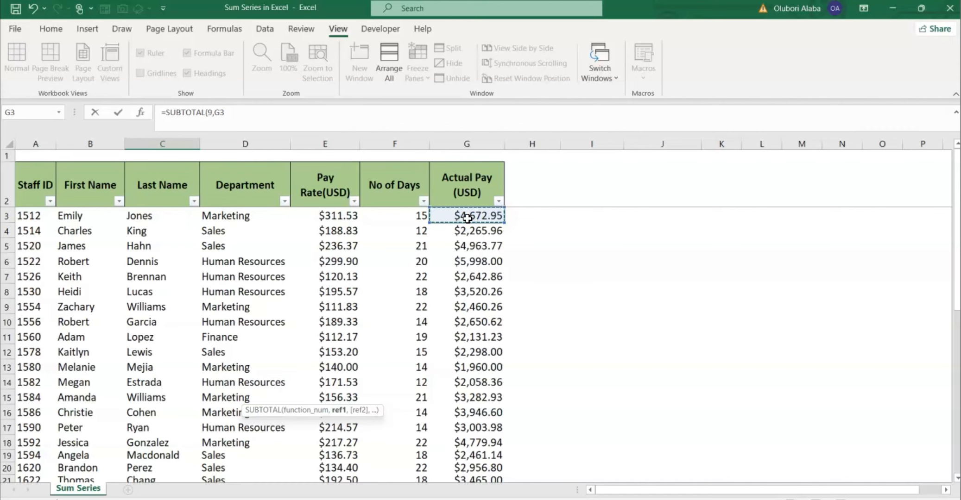
pyautogui.hotkey('ctrl', 'shift', 'Down')
pyautogui.press('Return')
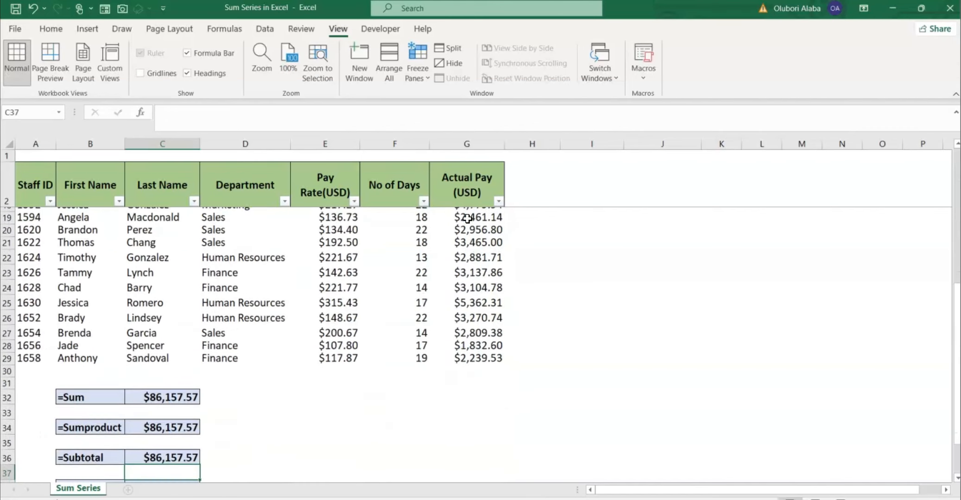
# Step: Filter the Department column to show only Finance
pyautogui.scroll(-1, 162, 370)
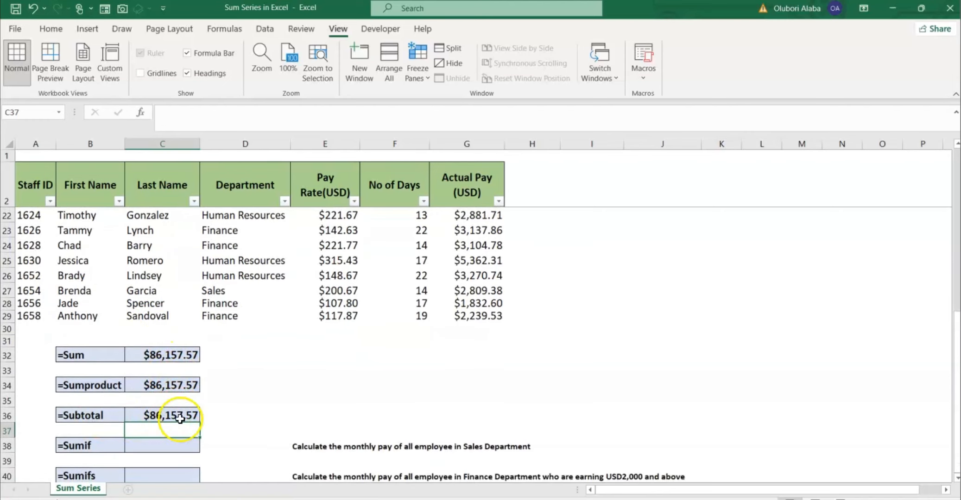
pyautogui.scroll(-1, 182, 424)
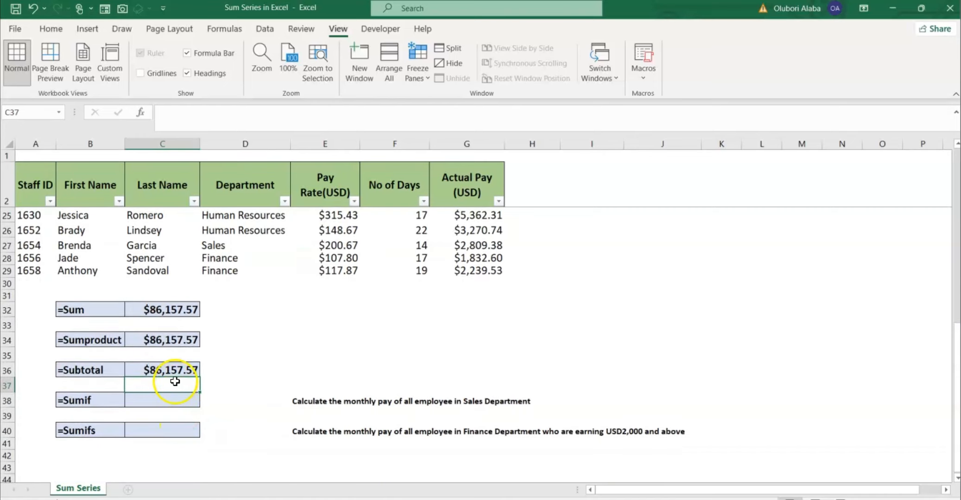
pyautogui.click(285, 202)
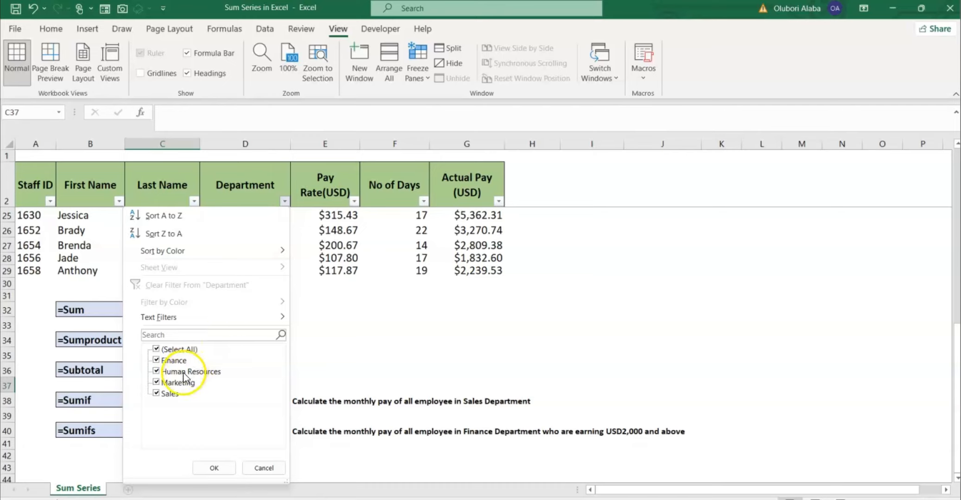
pyautogui.click(157, 350)
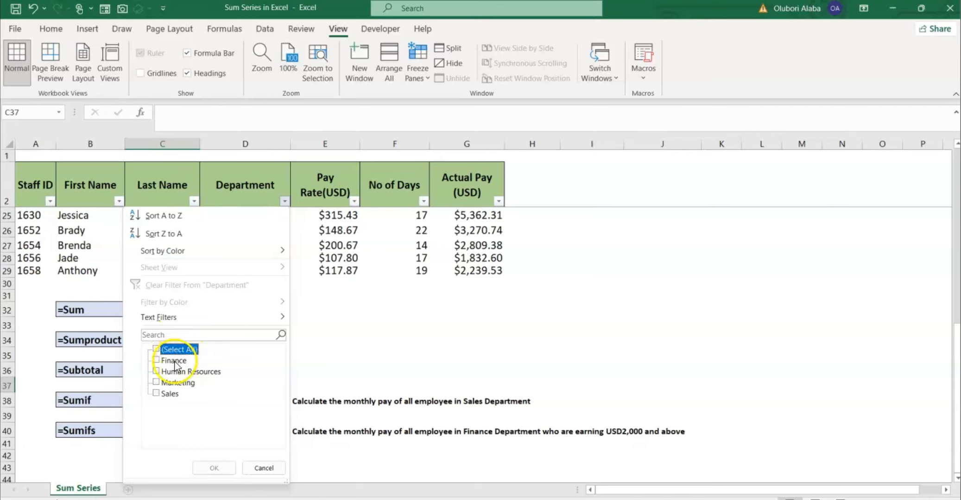
pyautogui.click(174, 362)
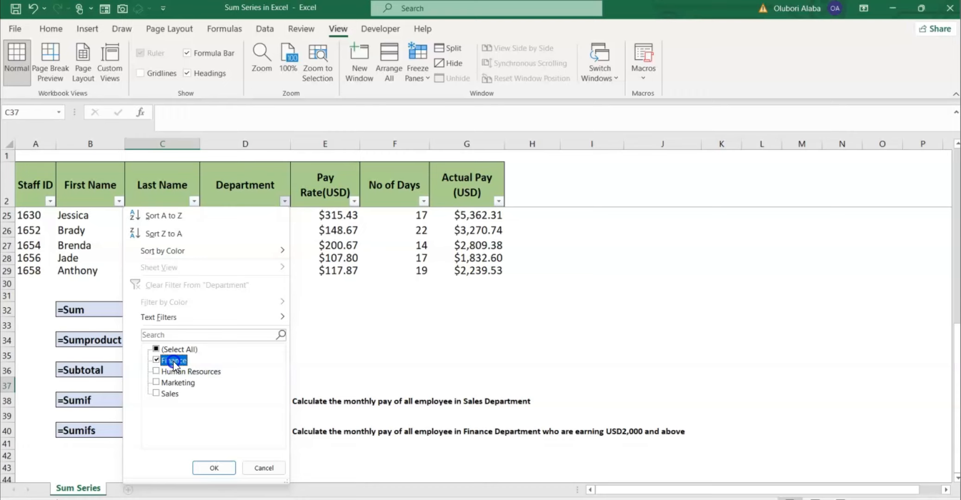
pyautogui.click(214, 468)
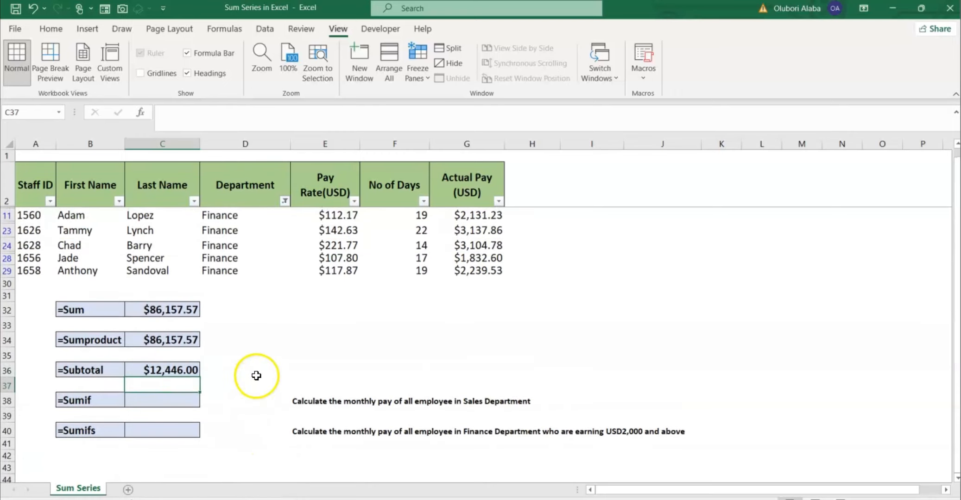
# Step: Compare the Sum, Sumproduct and Subtotal formulas in C32, C34 and C36 under the Department filter
pyautogui.click(162, 311)
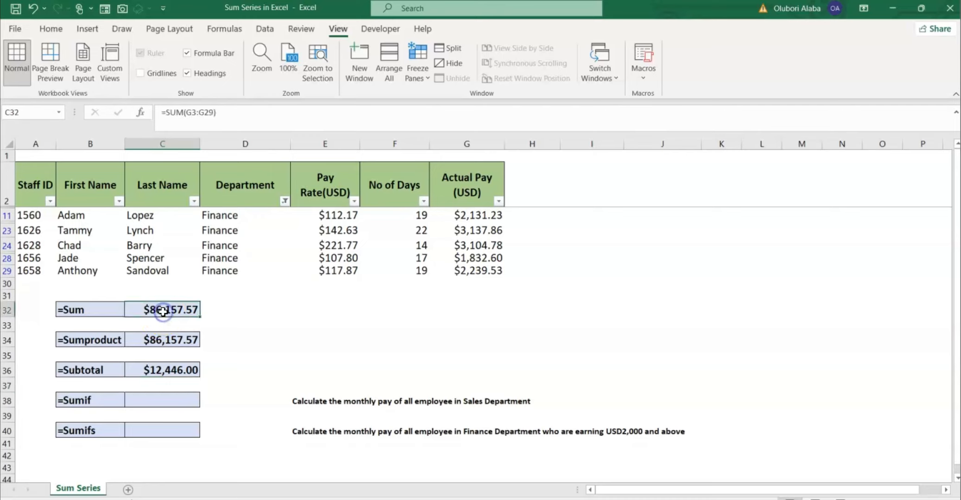
pyautogui.click(163, 342)
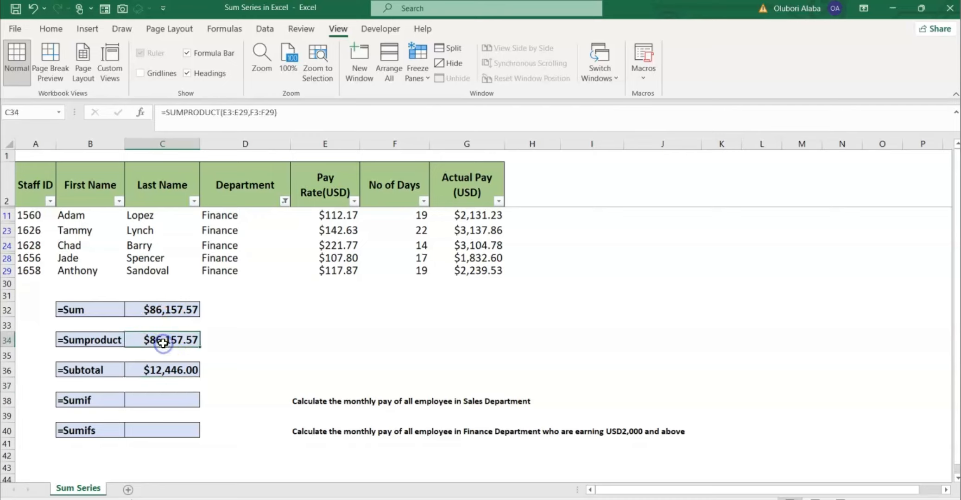
pyautogui.click(163, 370)
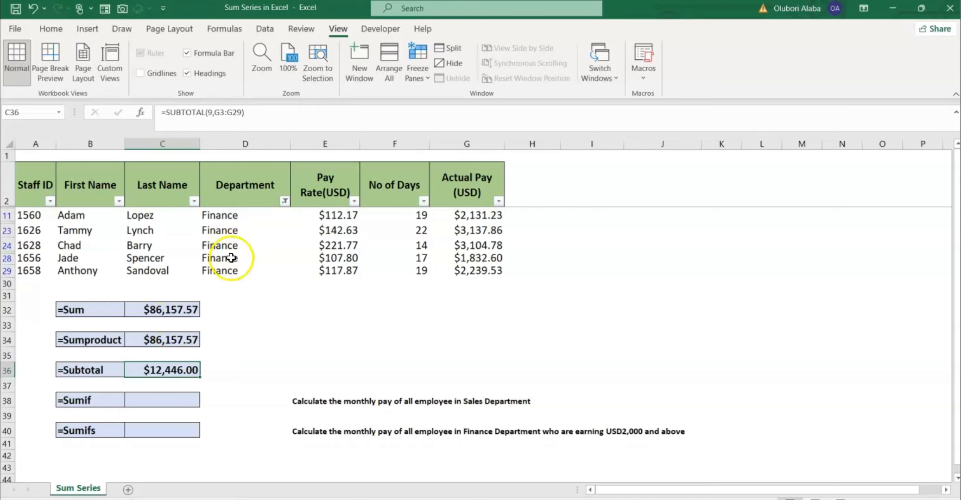
# Step: Check the filtered Finance pay values in the Actual Pay column against the Sumproduct and Sum results
pyautogui.moveTo(474, 216); pyautogui.dragTo(477, 271)
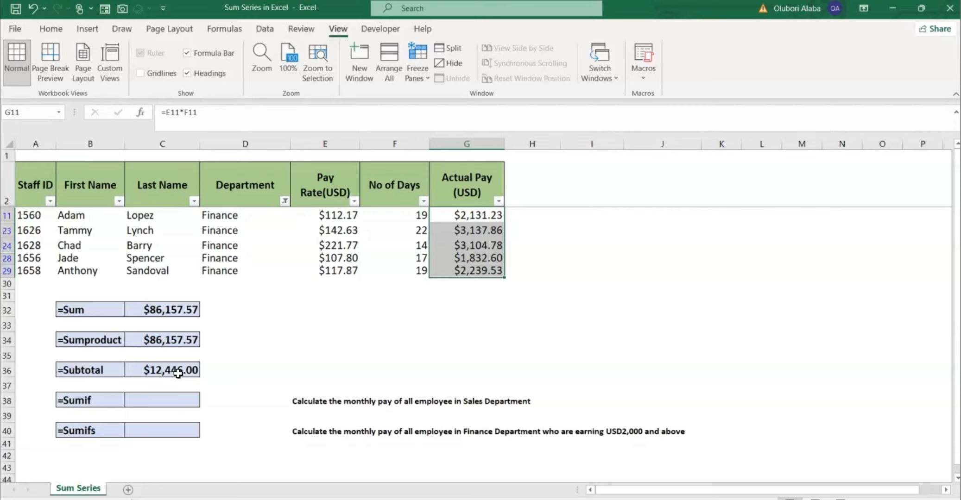
pyautogui.click(176, 341)
pyautogui.click(173, 311)
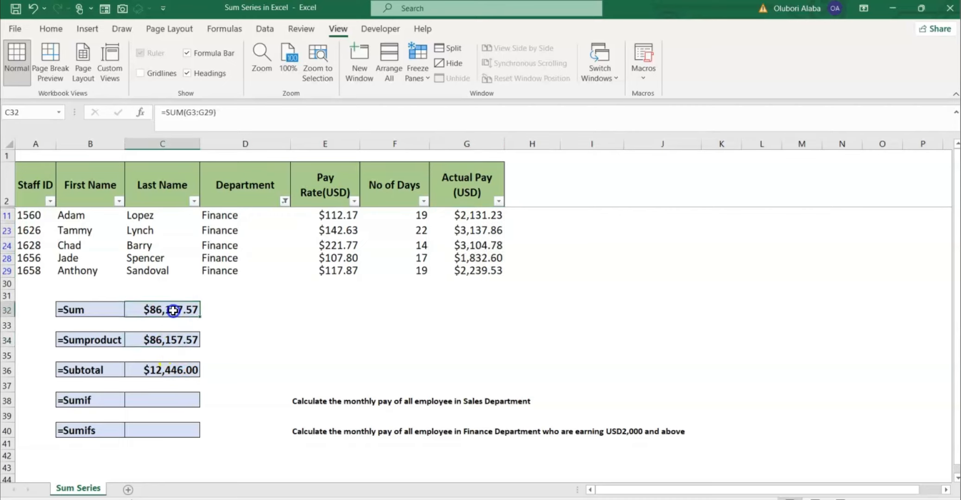
# Step: Clear the Finance filter from the Department column and return to the result cells
pyautogui.click(285, 202)
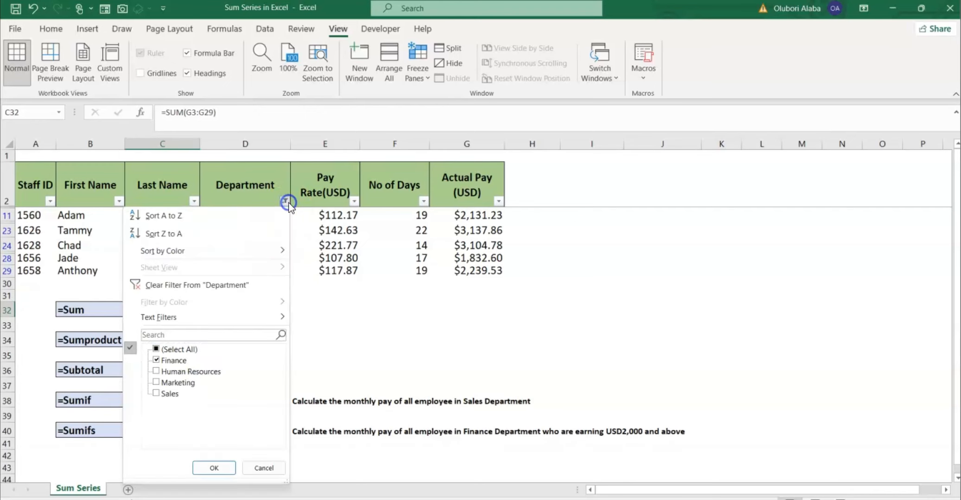
pyautogui.click(166, 291)
pyautogui.scroll(-8, 199, 345)
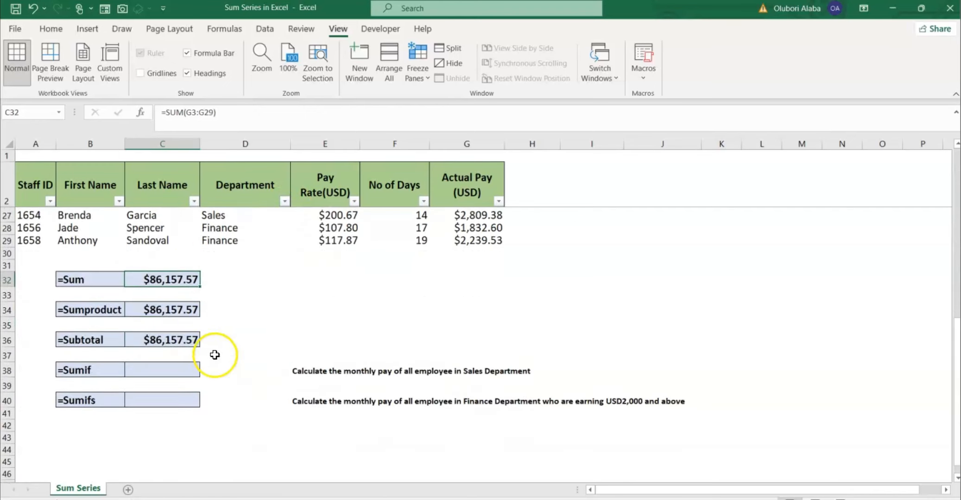
# Step: Change the SUBTOTAL function number in C36 to 1 (AVERAGE) and review the result cell
pyautogui.click(154, 342)
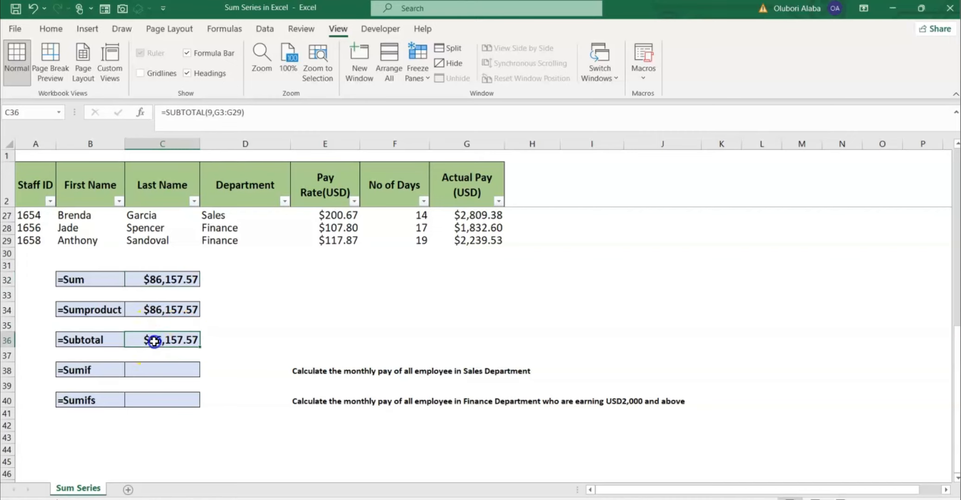
pyautogui.click(212, 114)
pyautogui.press('BackSpace')
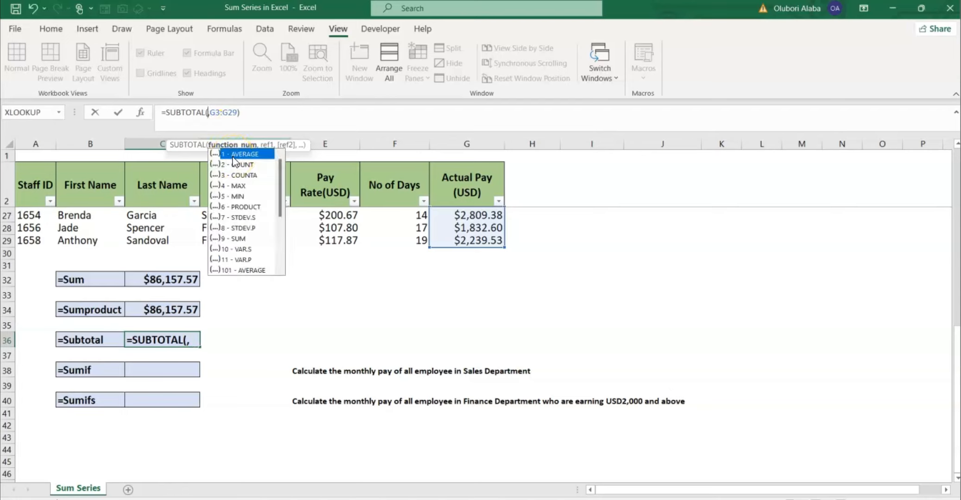
pyautogui.write('1,')
pyautogui.press('Return')
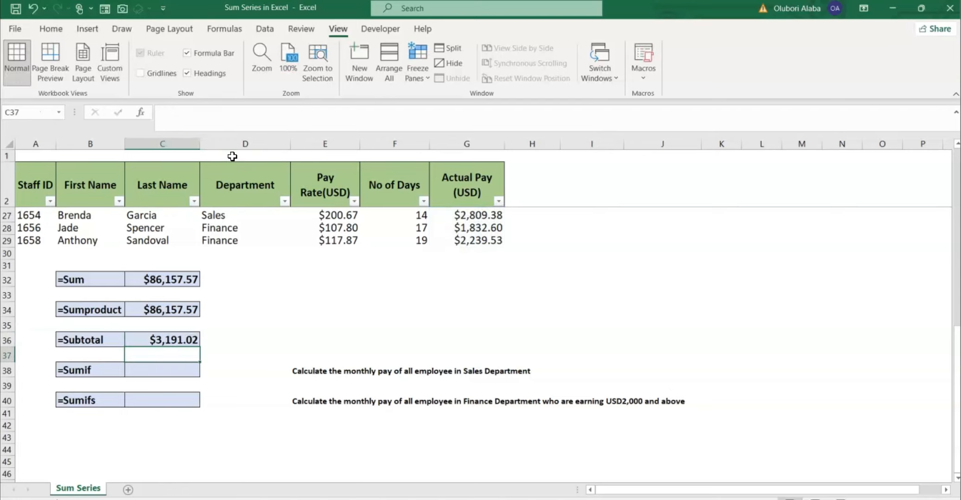
pyautogui.click(162, 343)
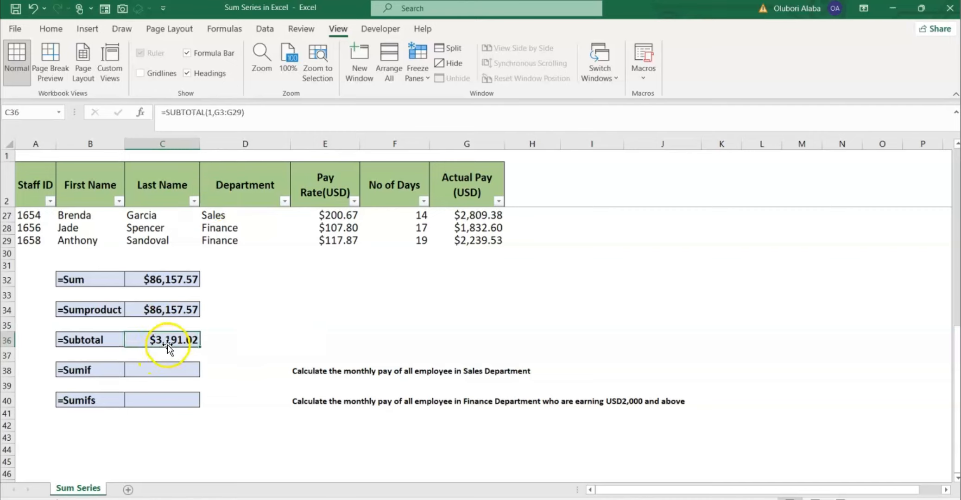
# Step: Filter the Department column to show only Marketing and review the listed rows with the Subtotal result
pyautogui.click(285, 200)
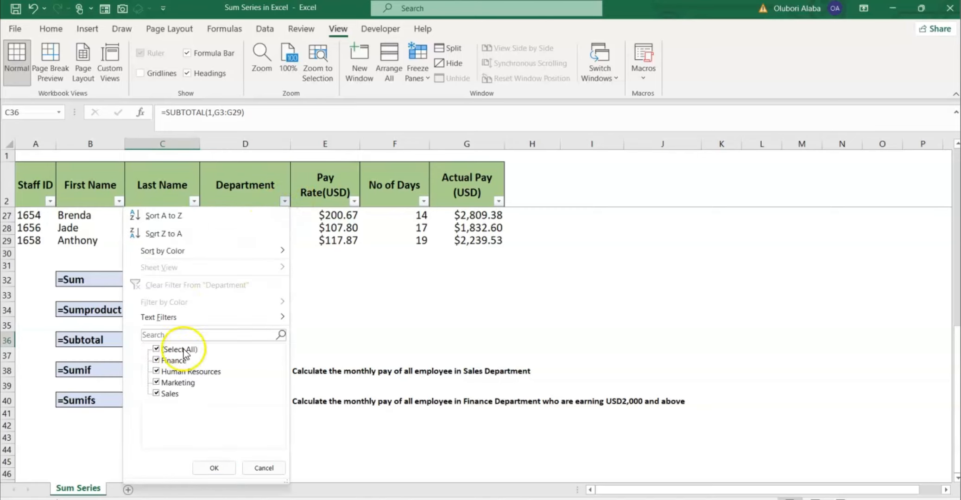
pyautogui.click(156, 349)
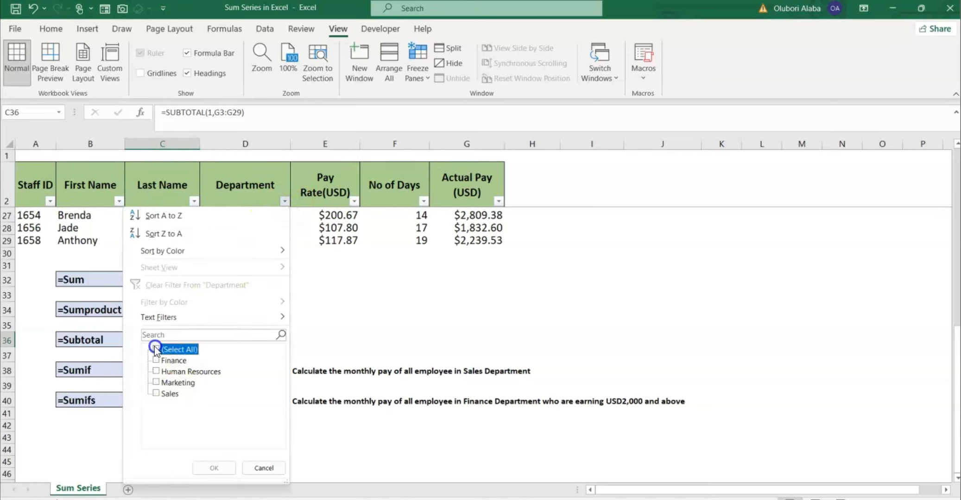
pyautogui.click(157, 382)
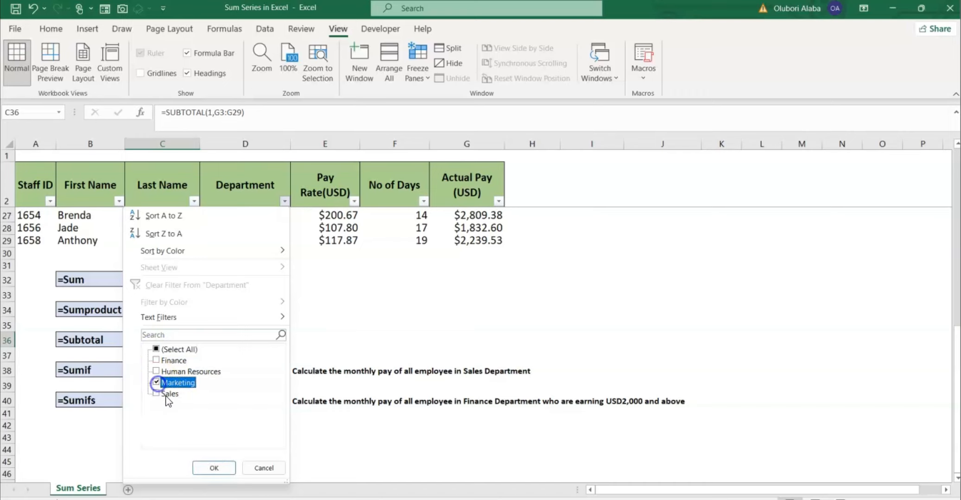
pyautogui.click(214, 468)
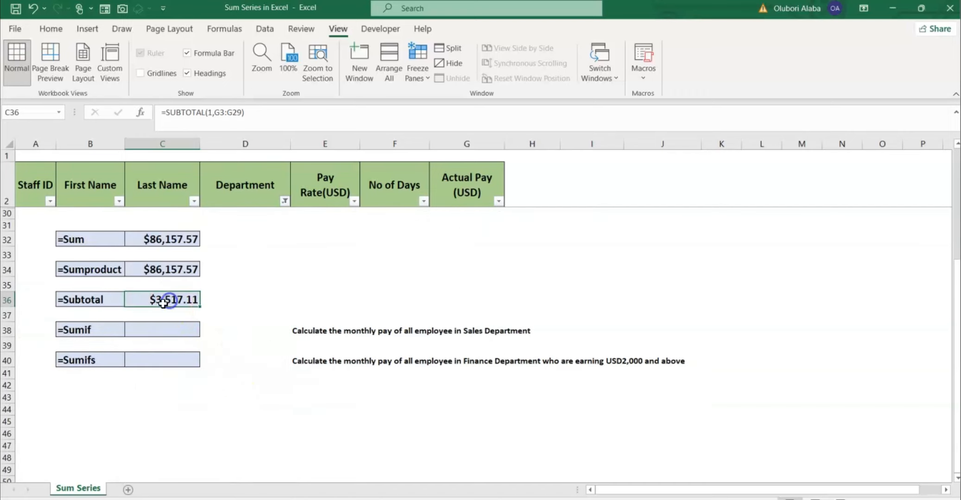
pyautogui.scroll(1, 251, 276)
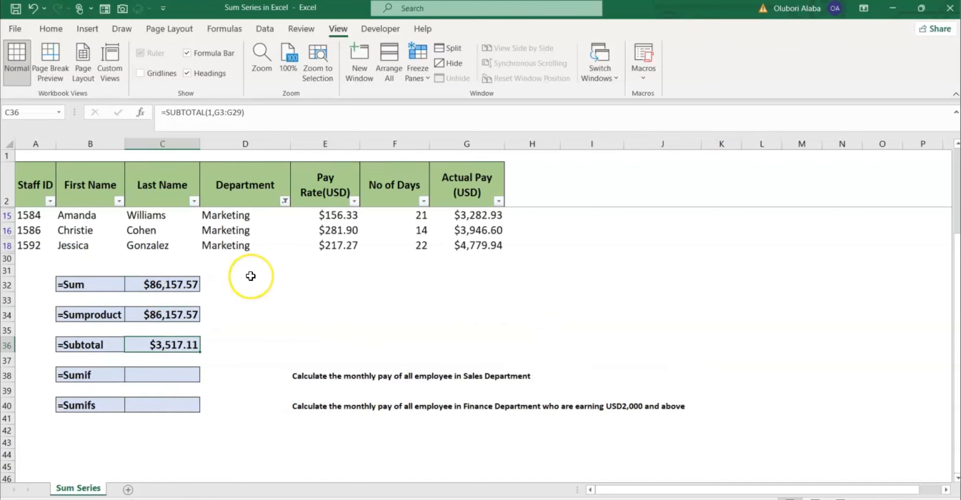
pyautogui.scroll(1, 251, 276)
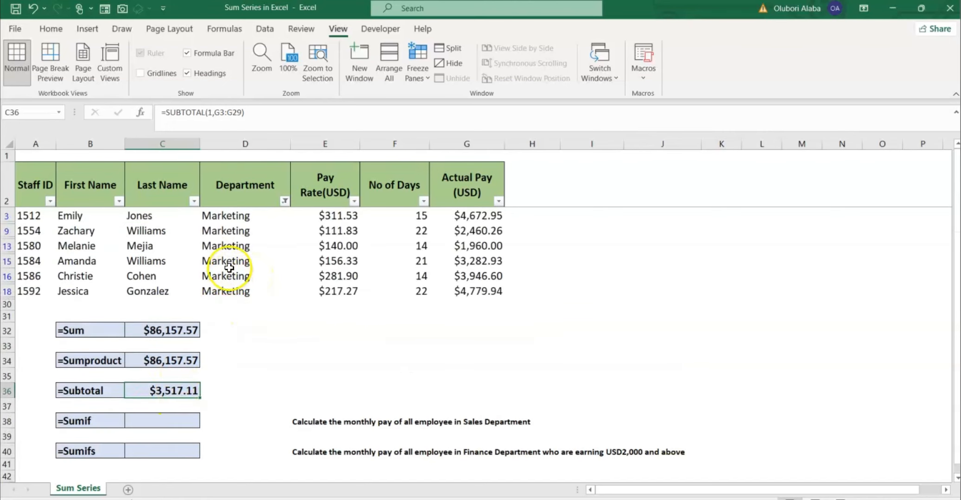
# Step: Clear the Marketing filter from the Department column and go back to the Subtotal result
pyautogui.click(285, 201)
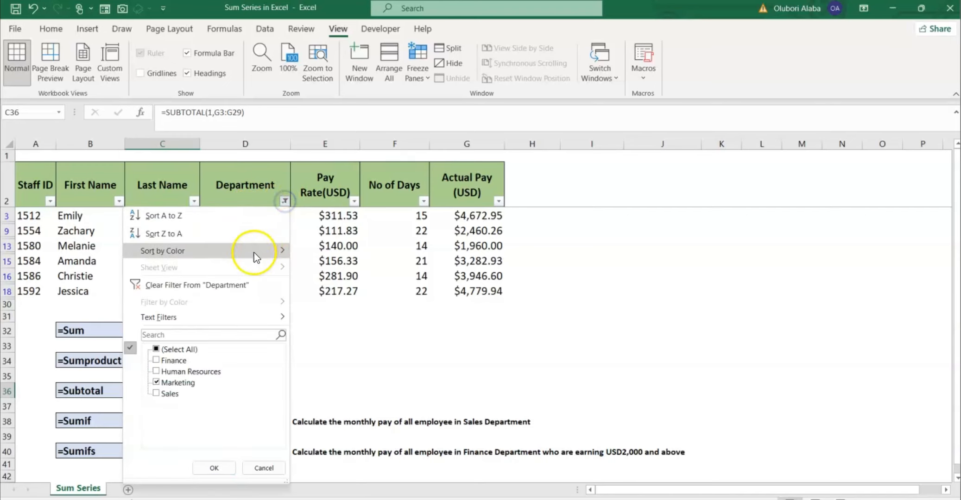
pyautogui.click(190, 285)
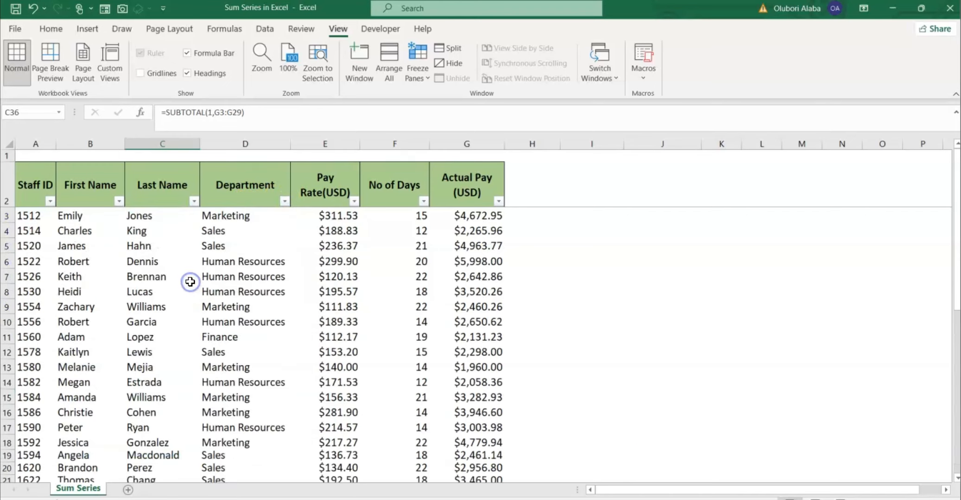
pyautogui.scroll(-7, 204, 308)
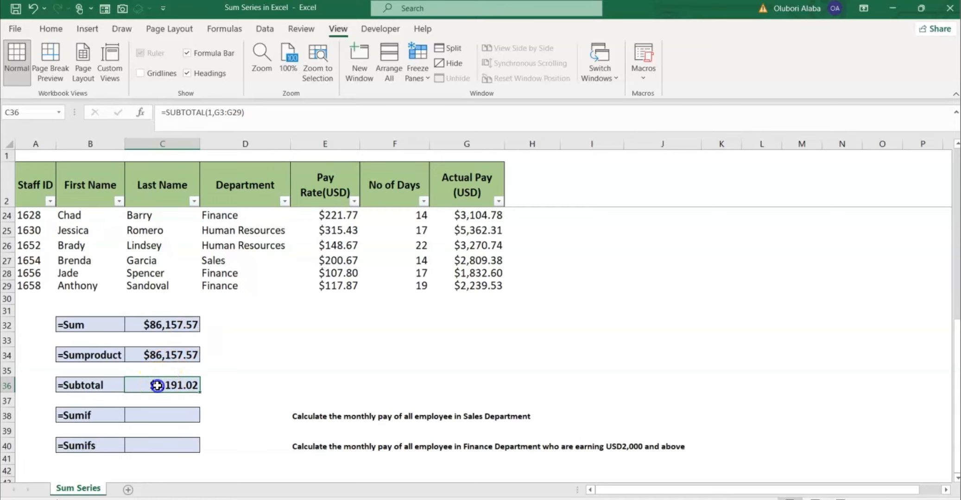
# Step: Change the SUBTOTAL function number in C36 to 2 (COUNT) and review the result cell
pyautogui.click(212, 112)
pyautogui.press('BackSpace')
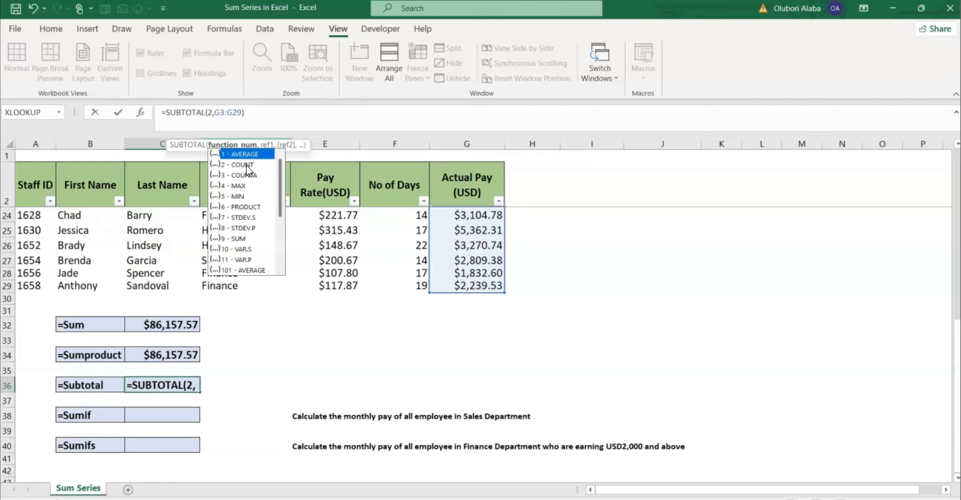
pyautogui.write('2')
pyautogui.press('Return')
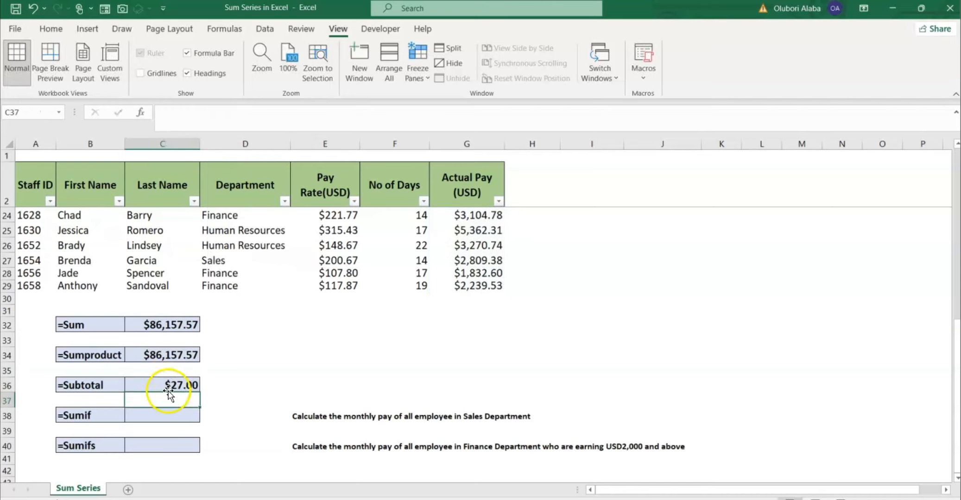
pyautogui.click(170, 388)
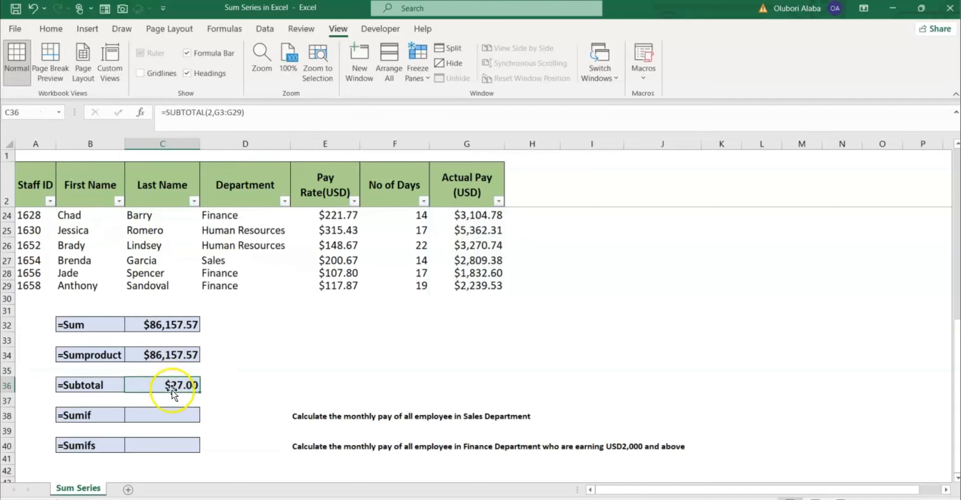
# Step: Examine the numeric entries in the No of Days column, F3:F29, to illustrate what COUNT includes
pyautogui.scroll(7, 320, 332)
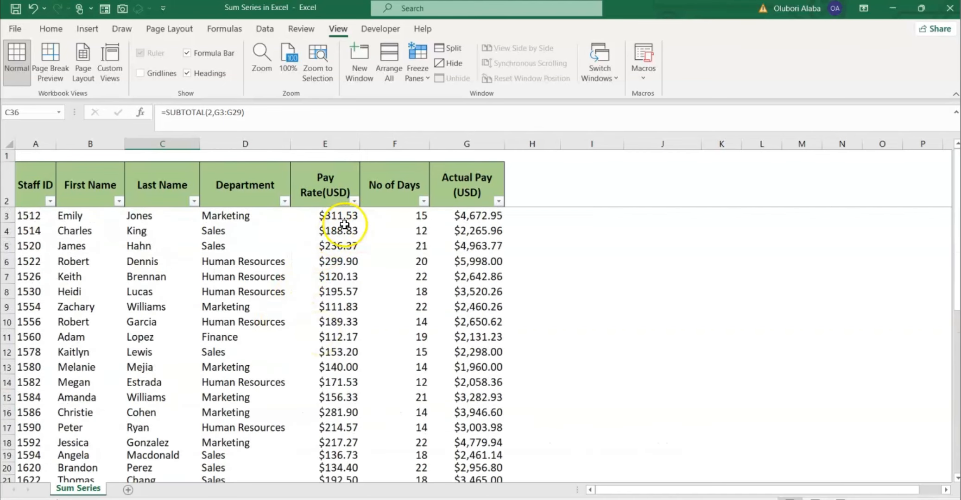
pyautogui.moveTo(399, 215); pyautogui.dragTo(401, 444)
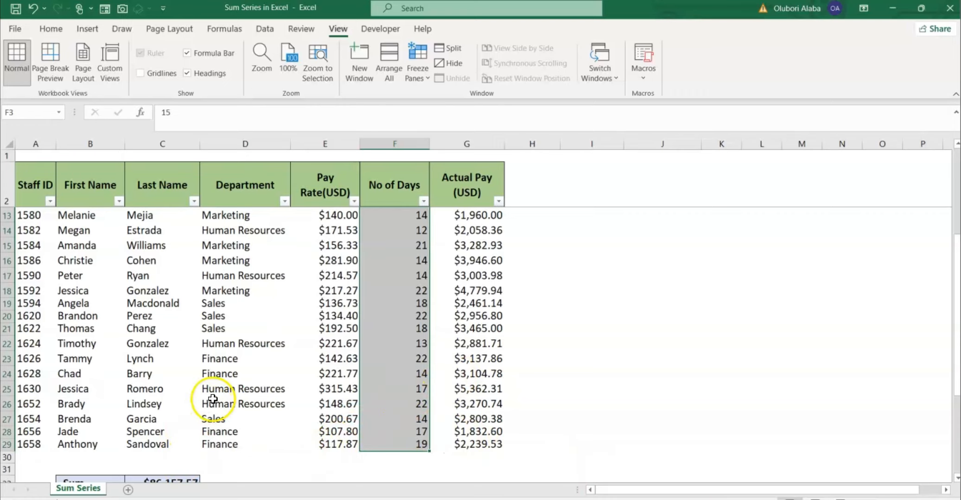
pyautogui.scroll(-2, 209, 397)
pyautogui.scroll(-2, 224, 376)
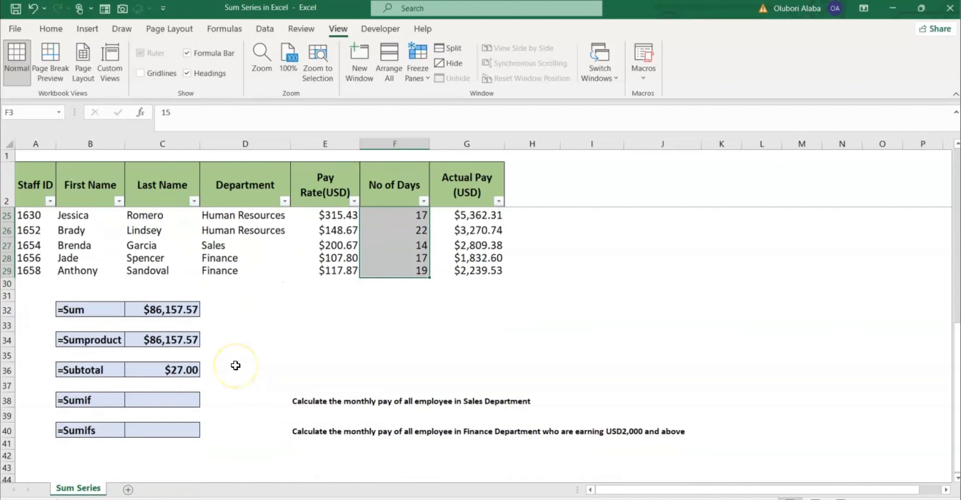
pyautogui.scroll(2, 267, 341)
# Step: Filter the Department column to show only Human Resources
pyautogui.click(275, 312)
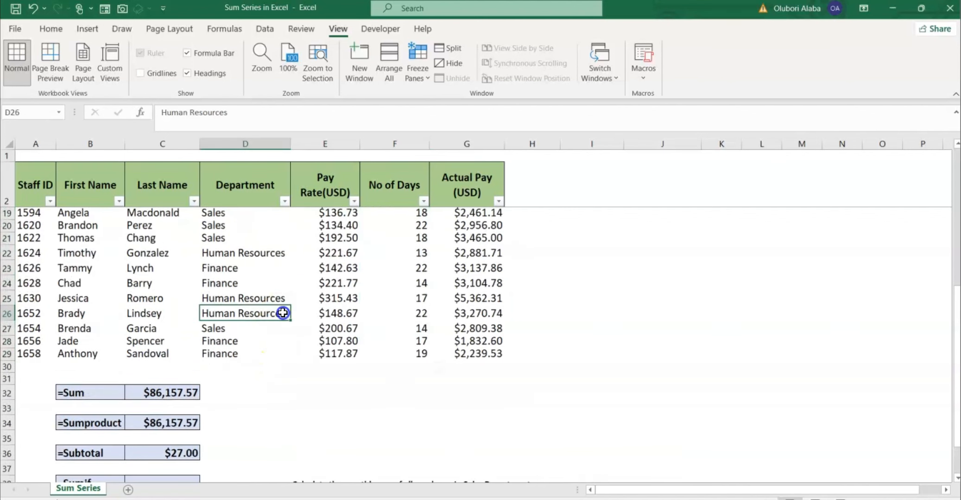
pyautogui.click(285, 201)
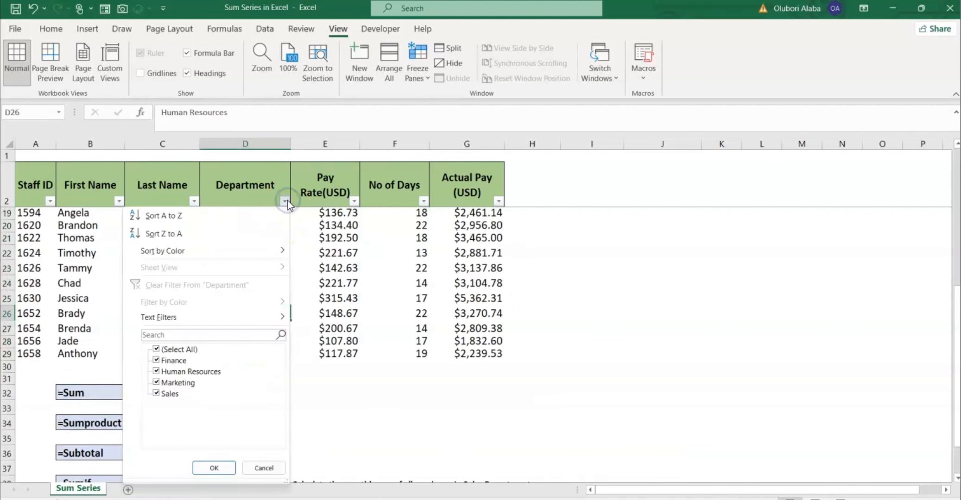
pyautogui.click(156, 350)
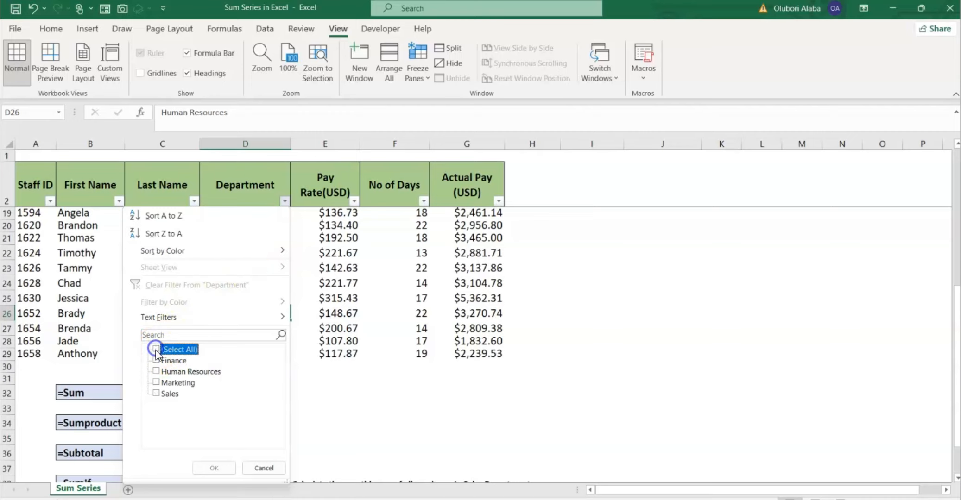
pyautogui.click(156, 372)
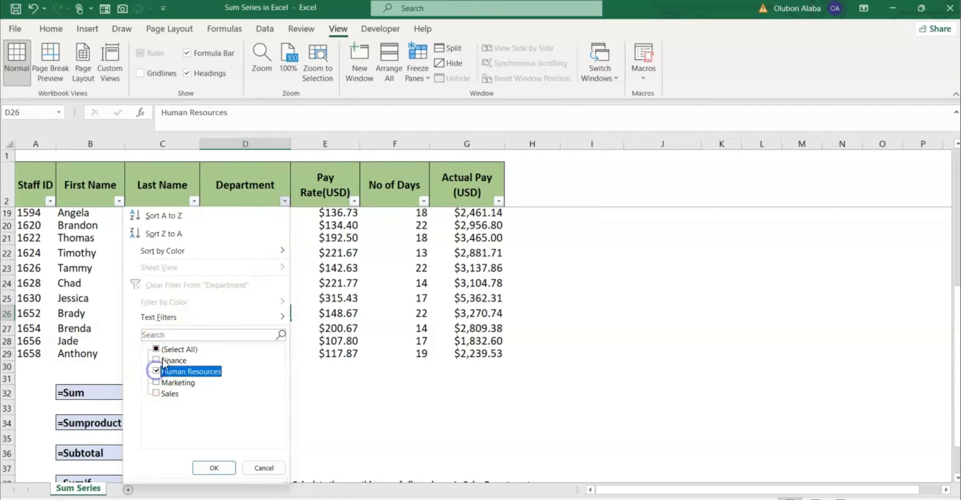
pyautogui.click(213, 468)
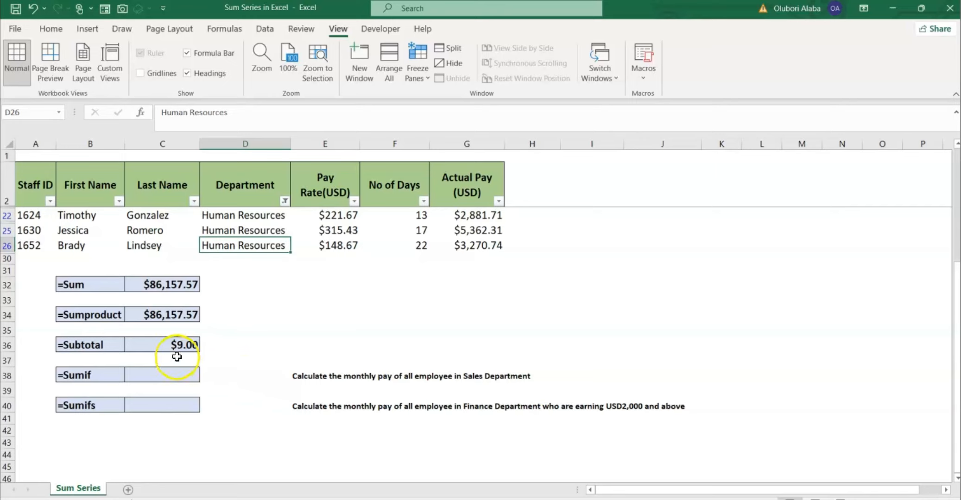
# Step: Set the SUBTOTAL function number in C36 back to 9 (SUM)
pyautogui.click(163, 349)
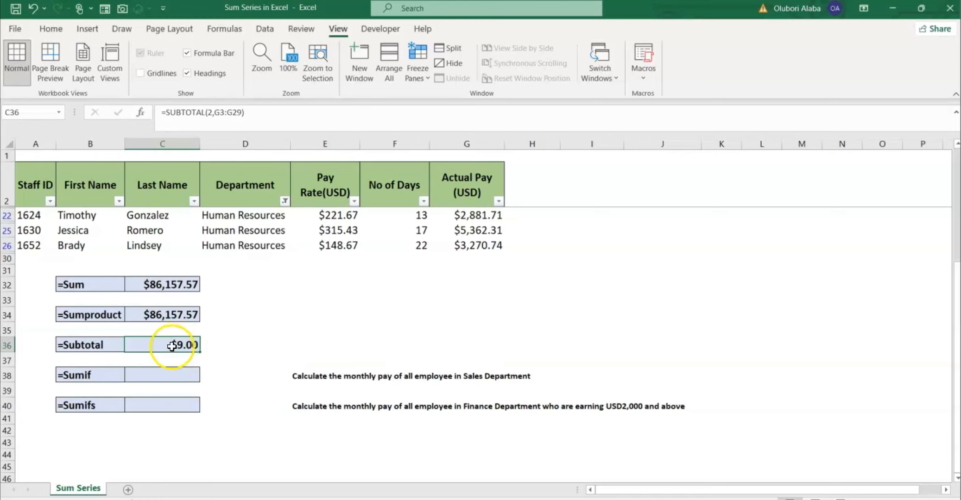
pyautogui.click(212, 112)
pyautogui.press('BackSpace')
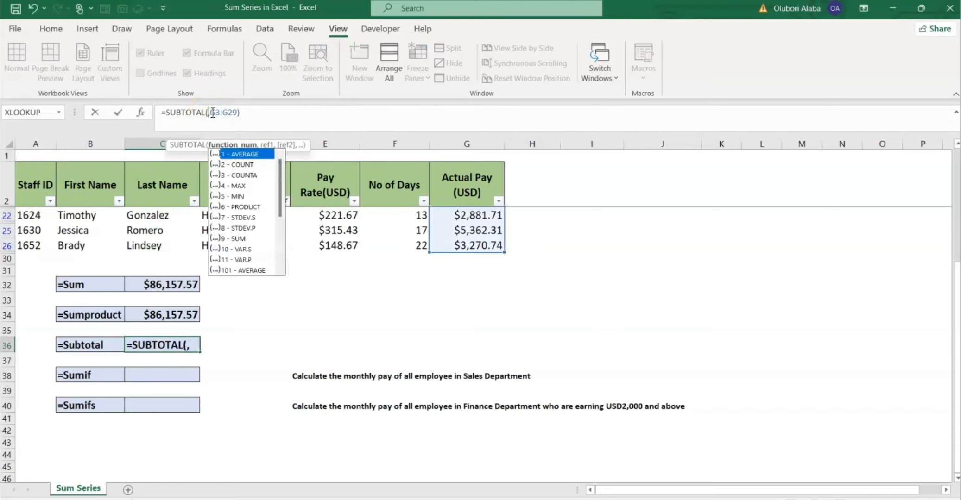
pyautogui.write('9')
pyautogui.press('Return')
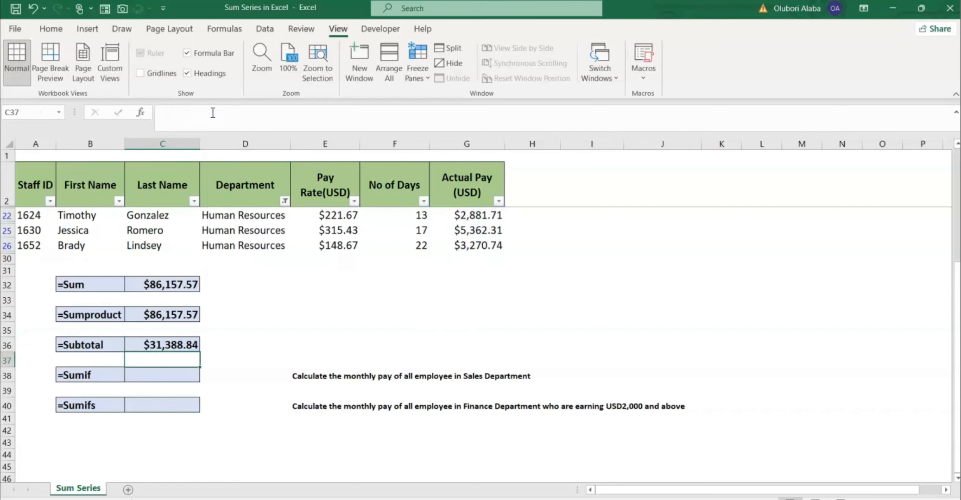
# Step: Clear the Human Resources filter from the Department column and return to the Subtotal result
pyautogui.click(156, 349)
pyautogui.click(285, 201)
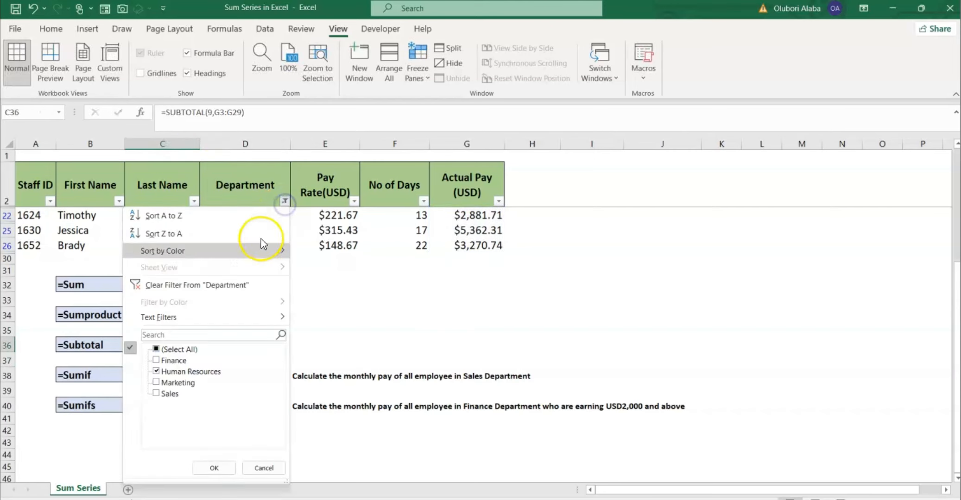
pyautogui.click(182, 292)
pyautogui.scroll(-3, 236, 328)
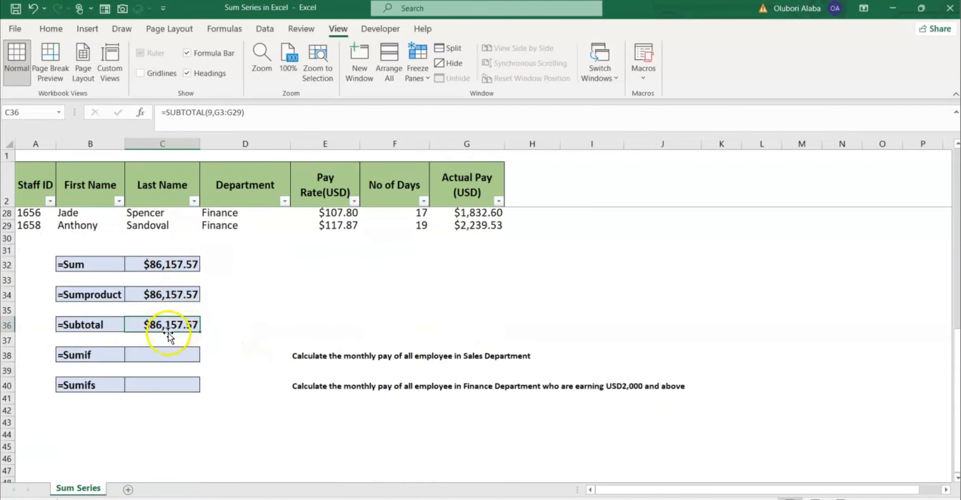
# Step: Read the Sumif task in E38 that belongs to the empty result cell C38
pyautogui.click(143, 358)
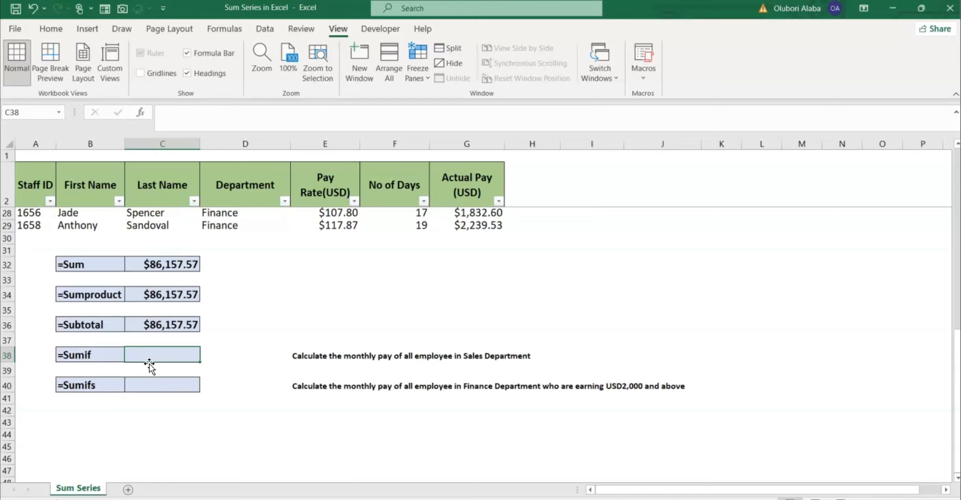
pyautogui.click(308, 358)
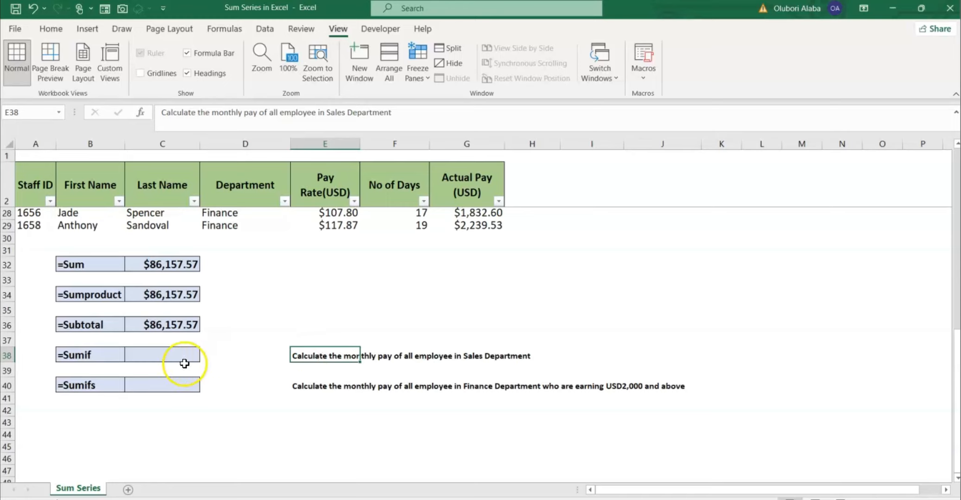
# Step: Start a SUMIF formula in C38 with the Department cells D3:D29 as the criteria range
pyautogui.click(161, 355)
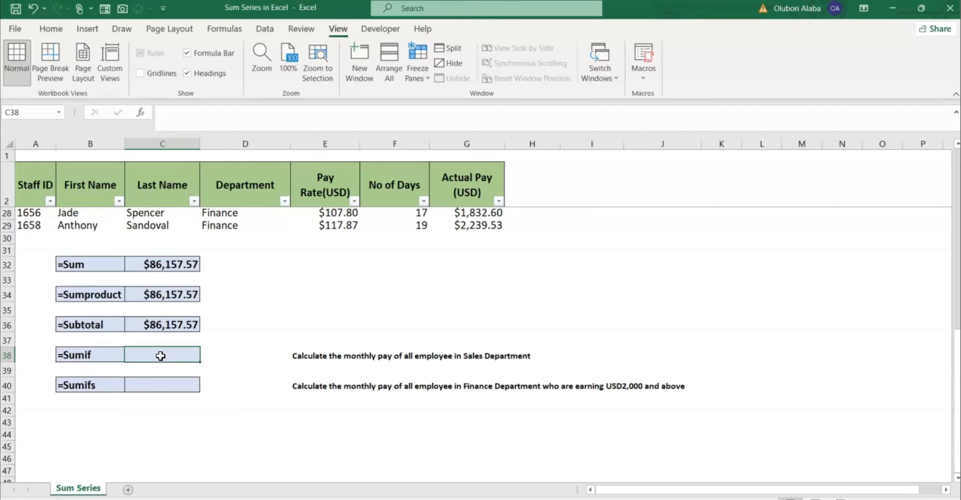
pyautogui.write('=')
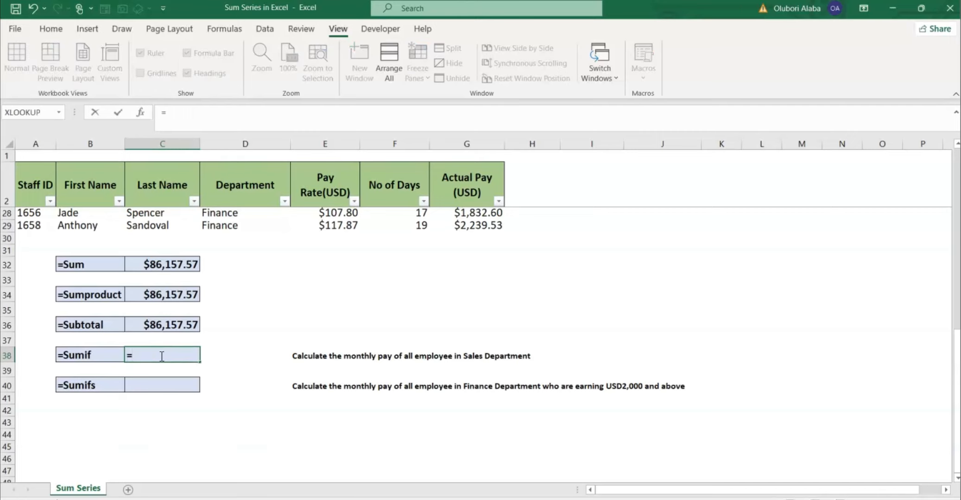
pyautogui.write('sumif')
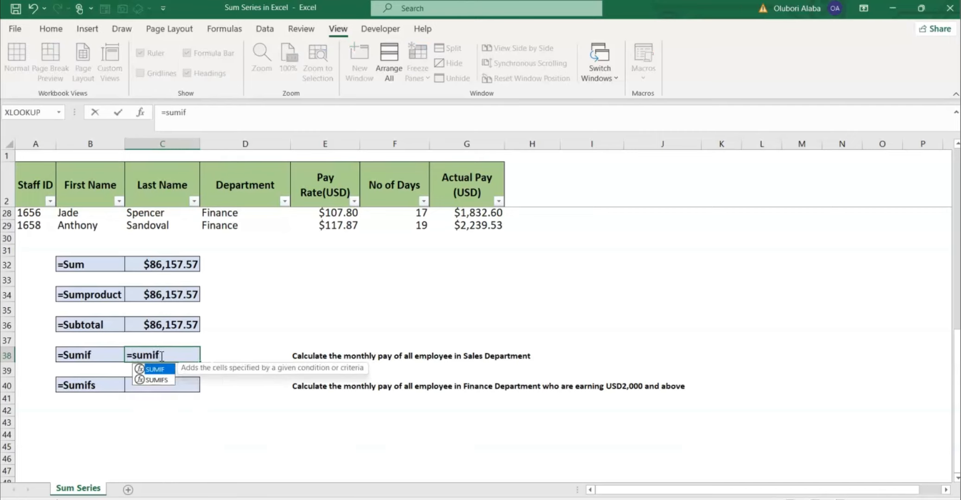
pyautogui.press('Tab')
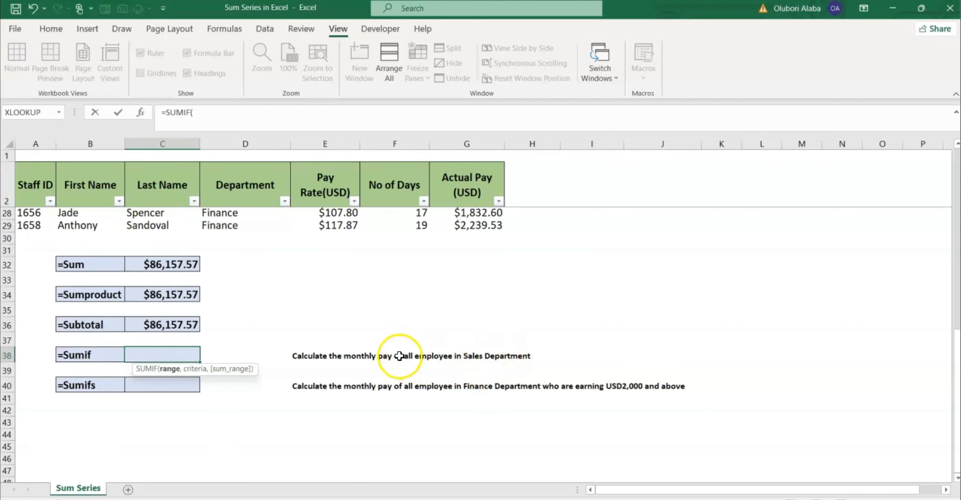
pyautogui.scroll(8, 396, 347)
pyautogui.click(225, 215)
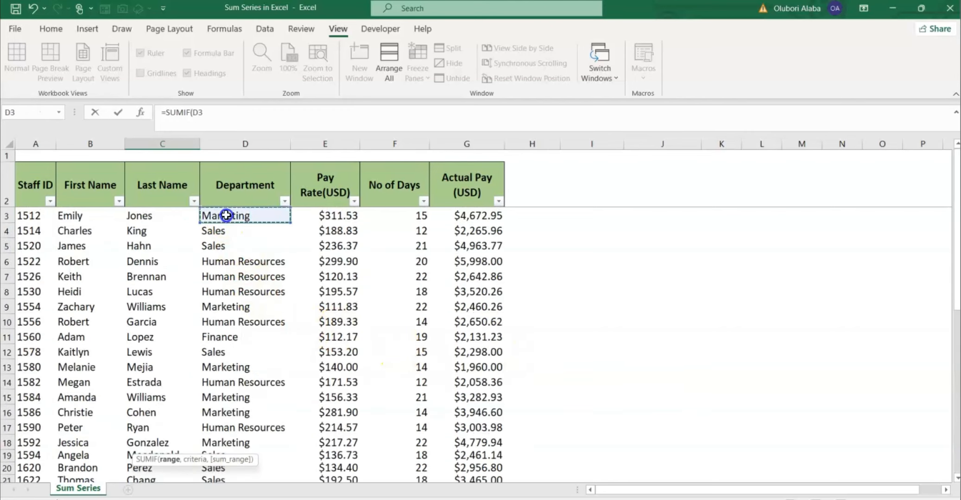
pyautogui.hotkey('ctrl', 'shift', 'Down')
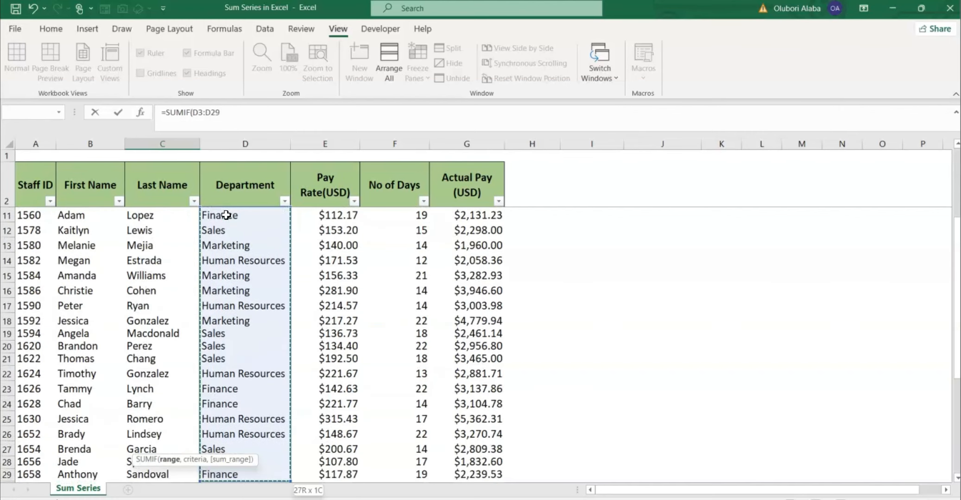
pyautogui.write(',')
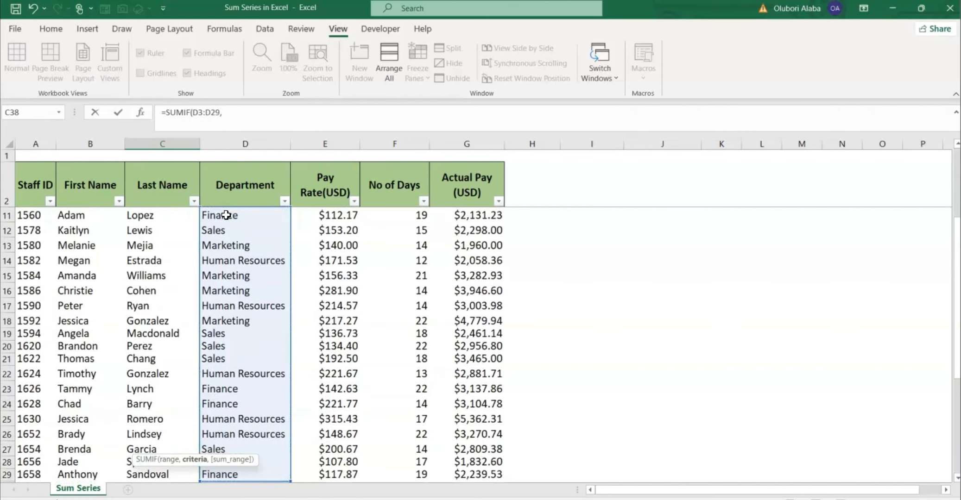
# Step: Enter "Sales" as the criteria of the SUMIF formula in C38
pyautogui.scroll(-5, 346, 375)
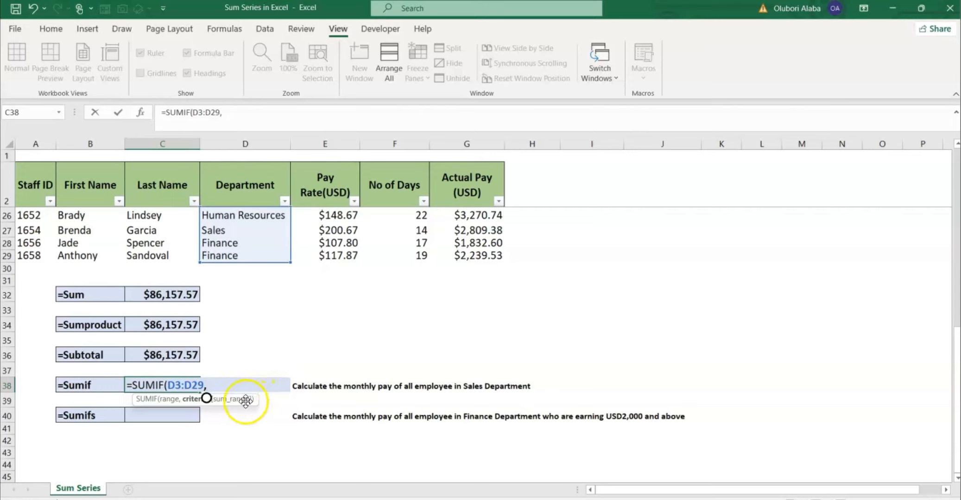
pyautogui.moveTo(246, 400); pyautogui.dragTo(280, 337)
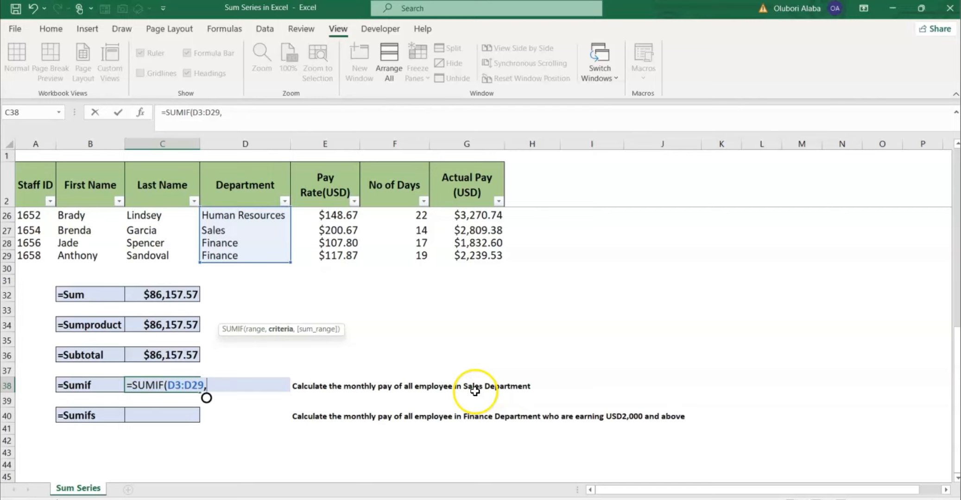
pyautogui.click(218, 233)
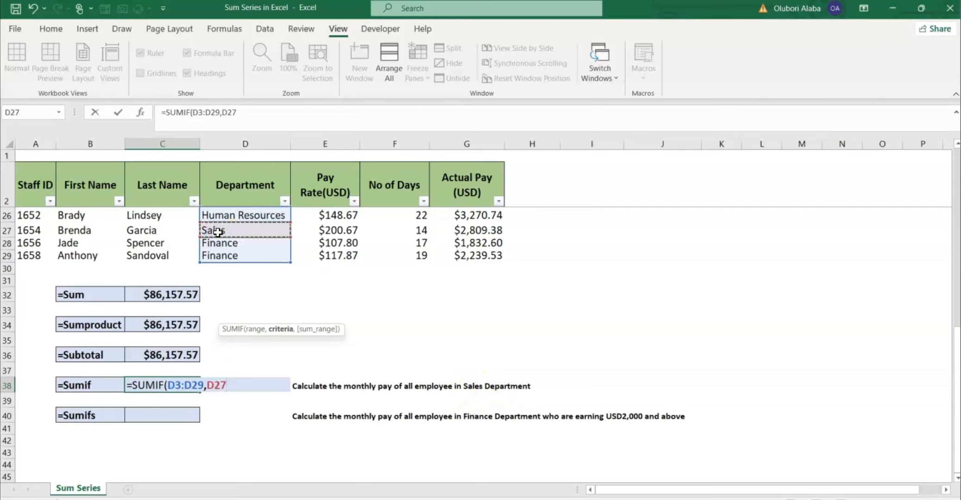
pyautogui.press('BackSpace')
pyautogui.press('BackSpace')
pyautogui.press('BackSpace')
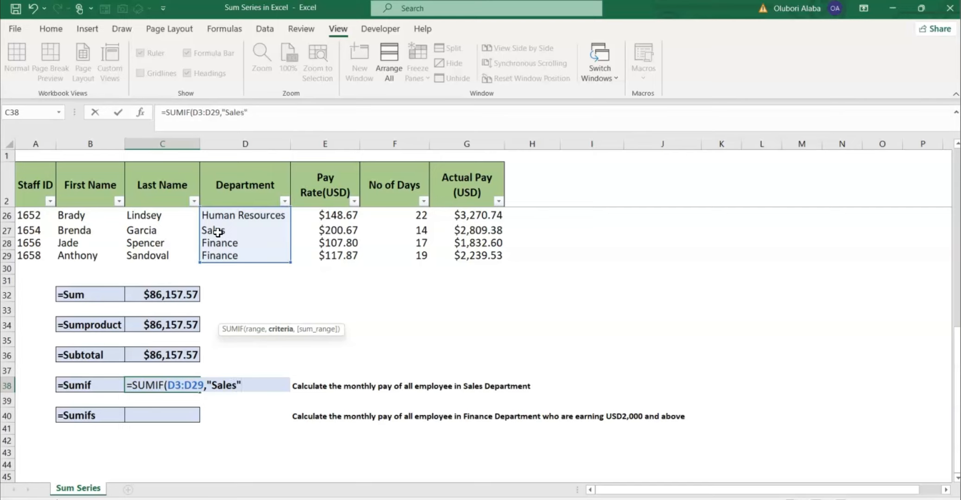
pyautogui.write(',')
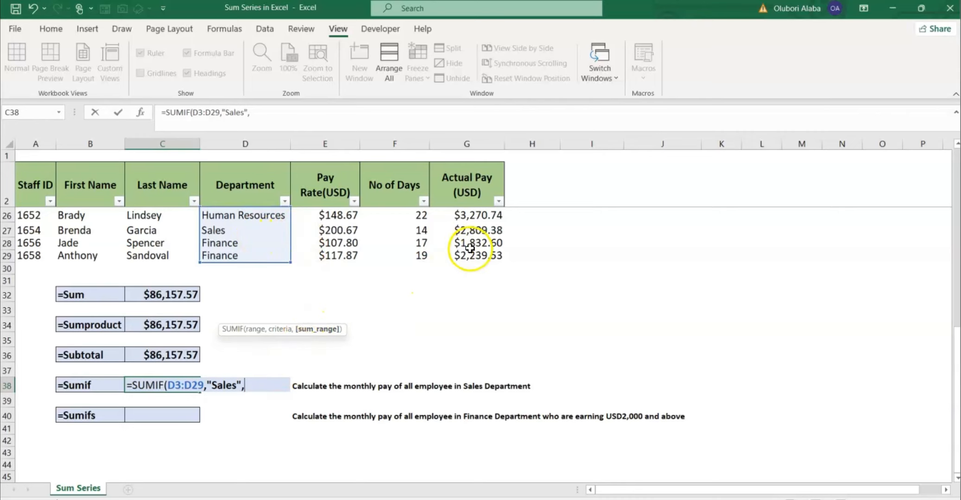
# Step: Complete the SUMIF formula in C38 with the Actual Pay cells G3:G29 as the sum range
pyautogui.scroll(8, 470, 250)
pyautogui.click(471, 214)
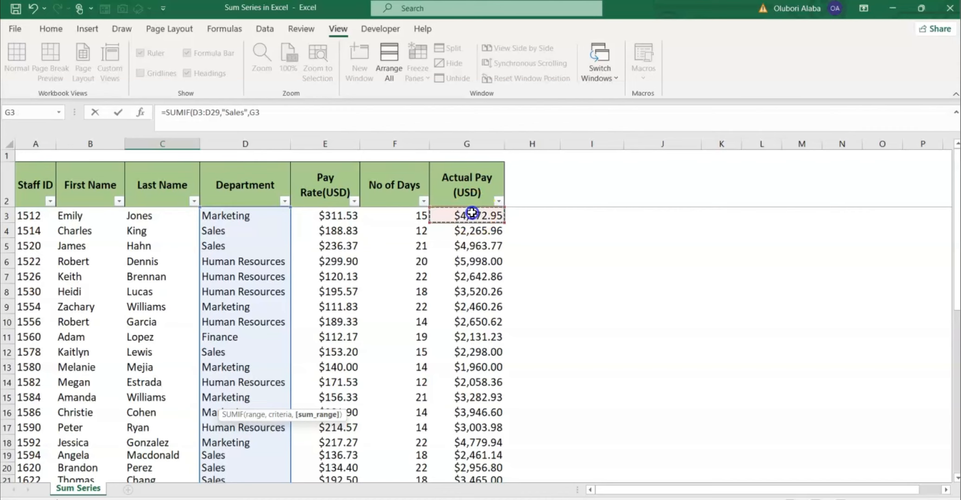
pyautogui.hotkey('ctrl', 'shift', 'Down')
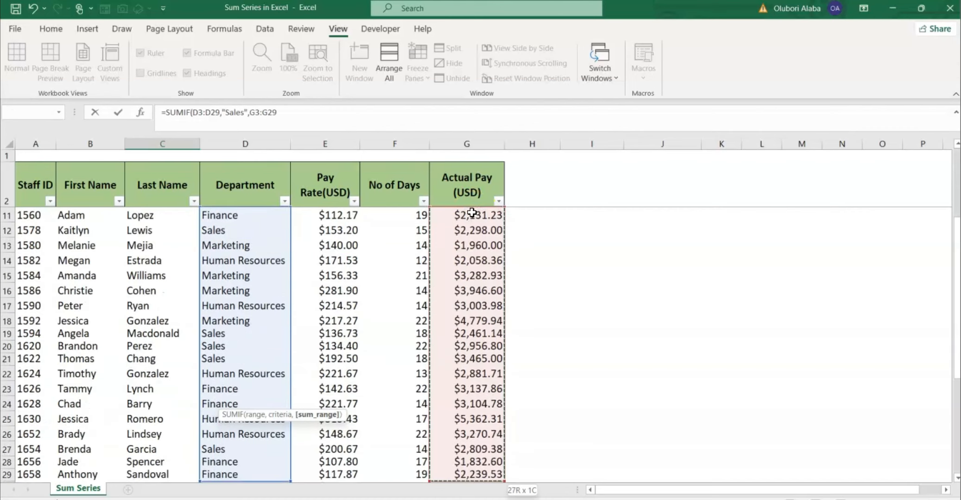
pyautogui.scroll(-5, 462, 304)
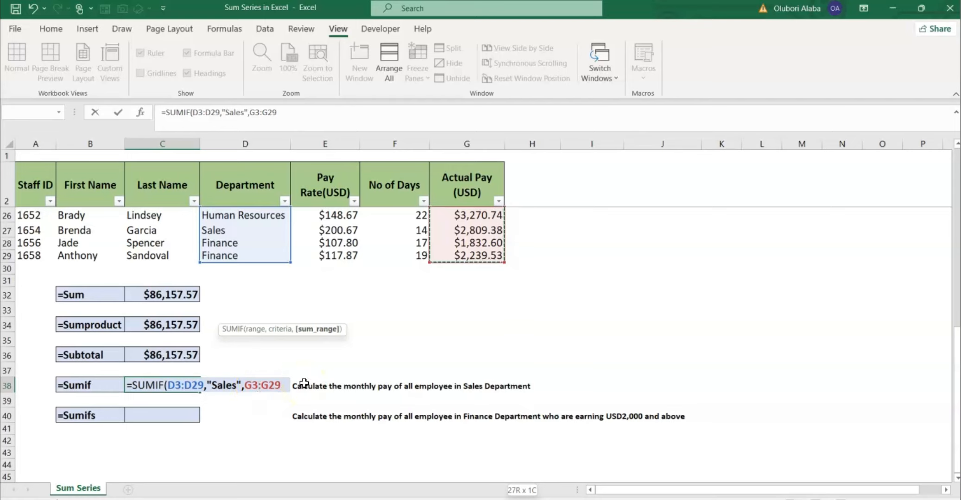
pyautogui.write(')')
pyautogui.press('Return')
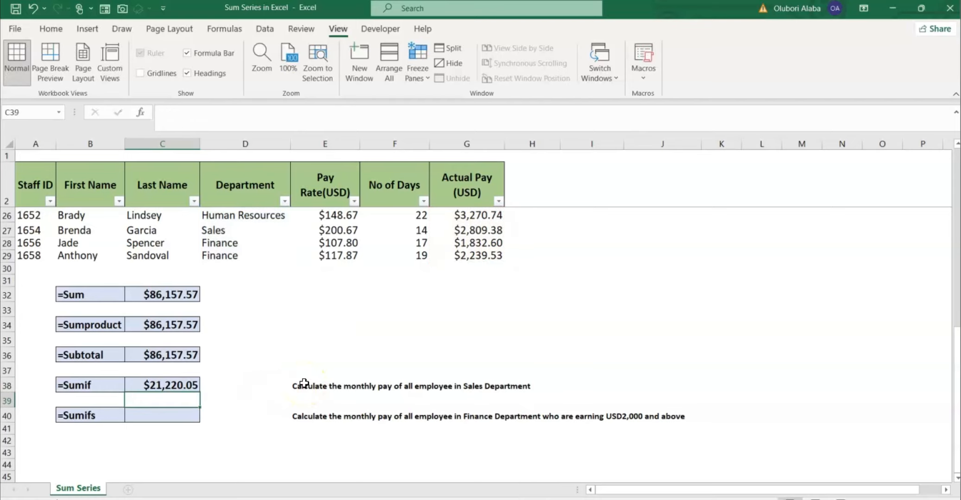
# Step: Check the SUMIF result by filtering the Department column to Sales and selecting the visible Actual Pay amounts
pyautogui.click(155, 386)
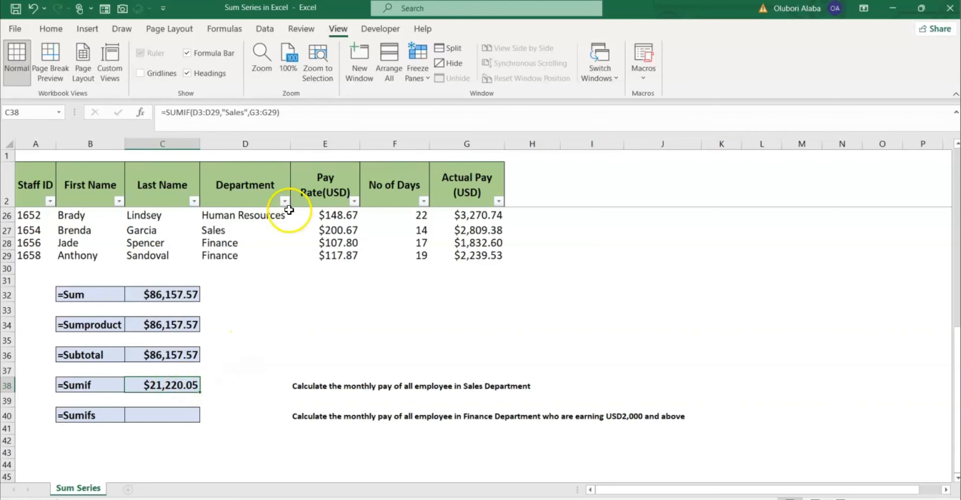
pyautogui.scroll(7, 285, 208)
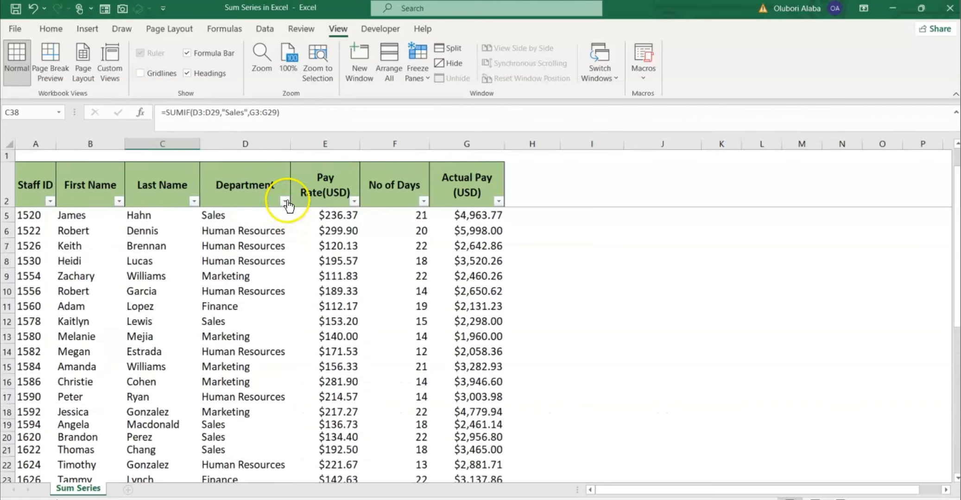
pyautogui.click(285, 201)
pyautogui.click(156, 350)
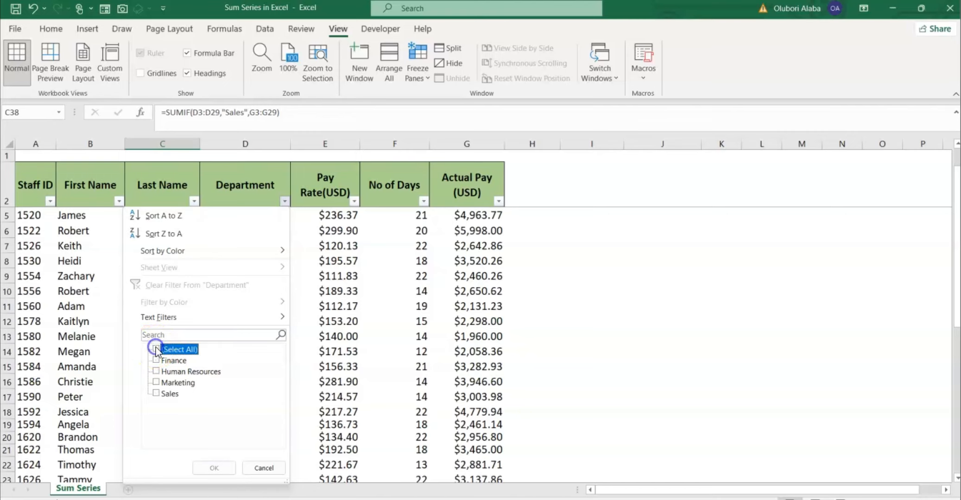
pyautogui.click(155, 394)
pyautogui.click(214, 468)
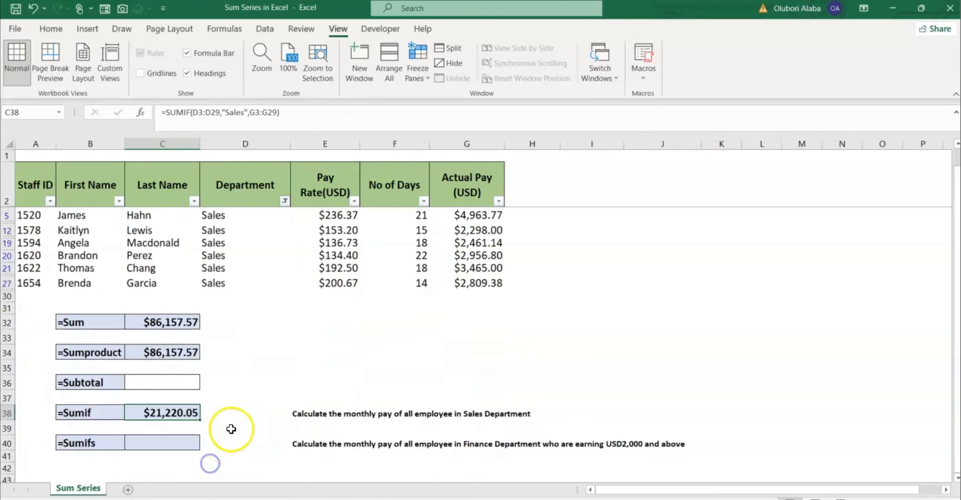
pyautogui.moveTo(468, 215); pyautogui.dragTo(468, 284)
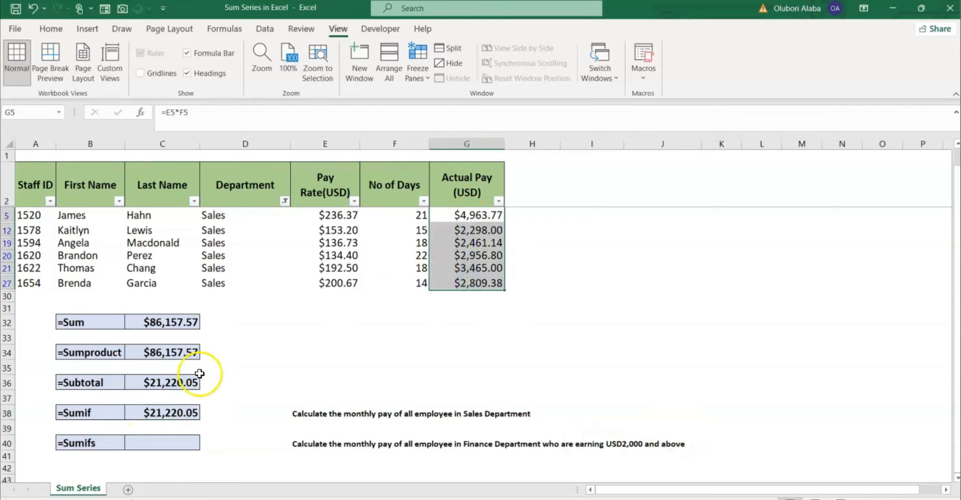
# Step: Clear the Sales filter from the Department column and go to the empty Sumifs result cell C40
pyautogui.click(312, 340)
pyautogui.click(284, 201)
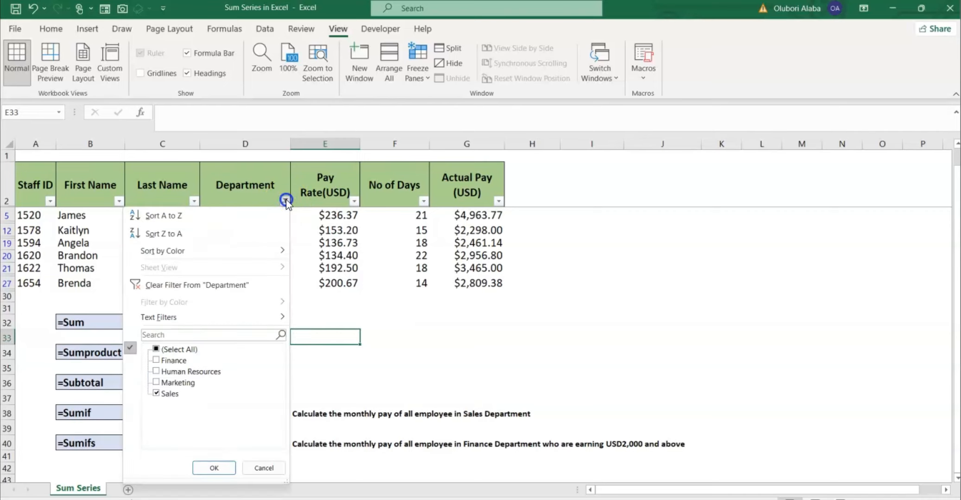
pyautogui.click(176, 288)
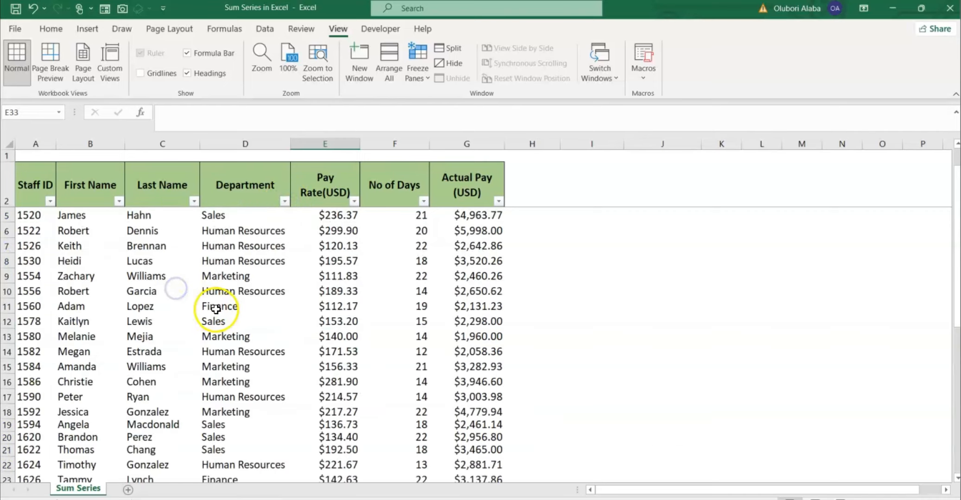
pyautogui.scroll(-6, 223, 306)
pyautogui.scroll(-5, 223, 306)
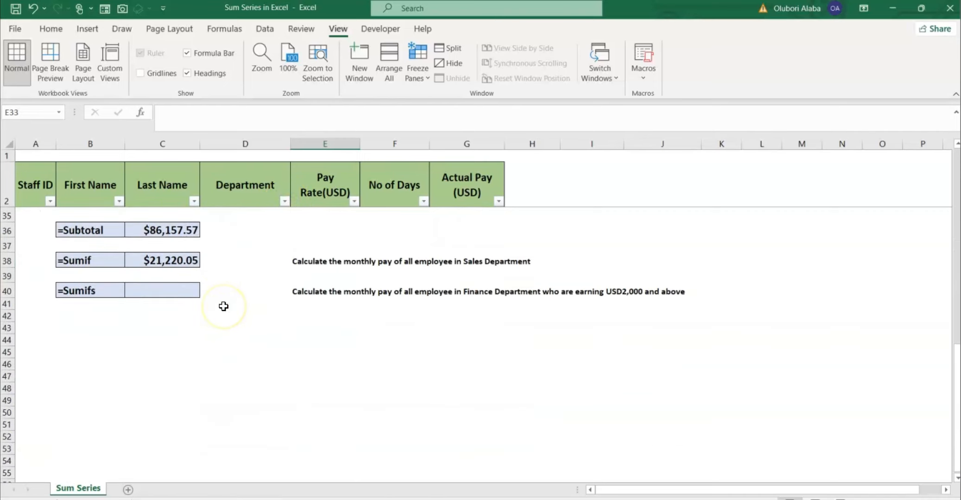
pyautogui.click(142, 290)
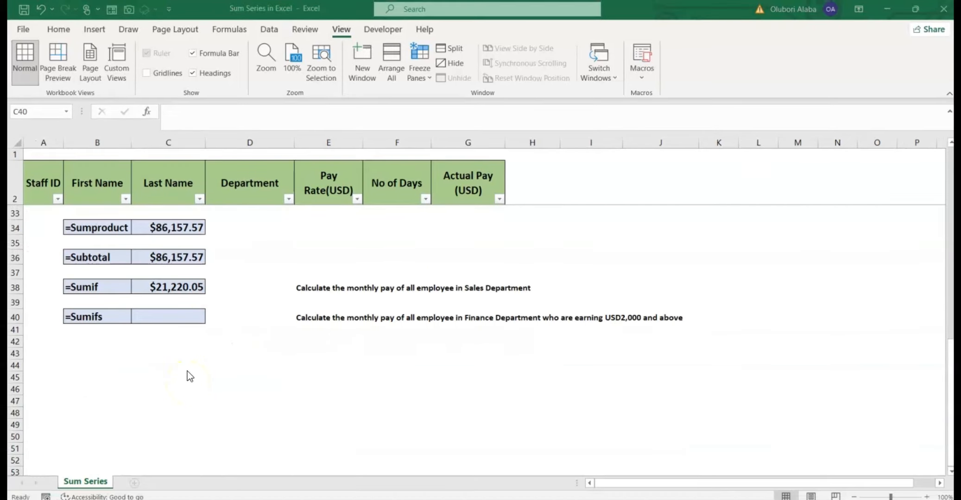
# Step: Review the Sumif task text in E38 before working on the Sumifs task
pyautogui.click(186, 360)
pyautogui.click(324, 283)
pyautogui.click(324, 284)
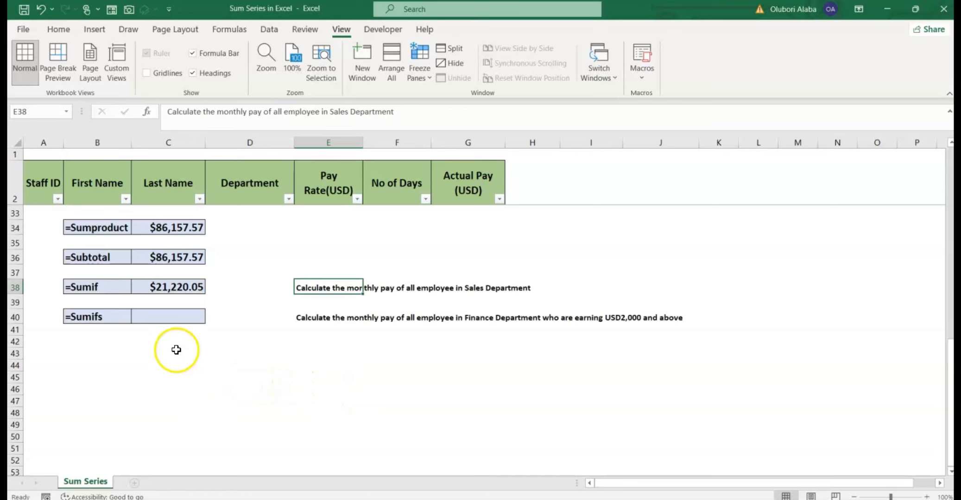
# Step: Start a SUMIFS formula in C40 with the Actual Pay cells G3:G29 as the sum range
pyautogui.click(165, 322)
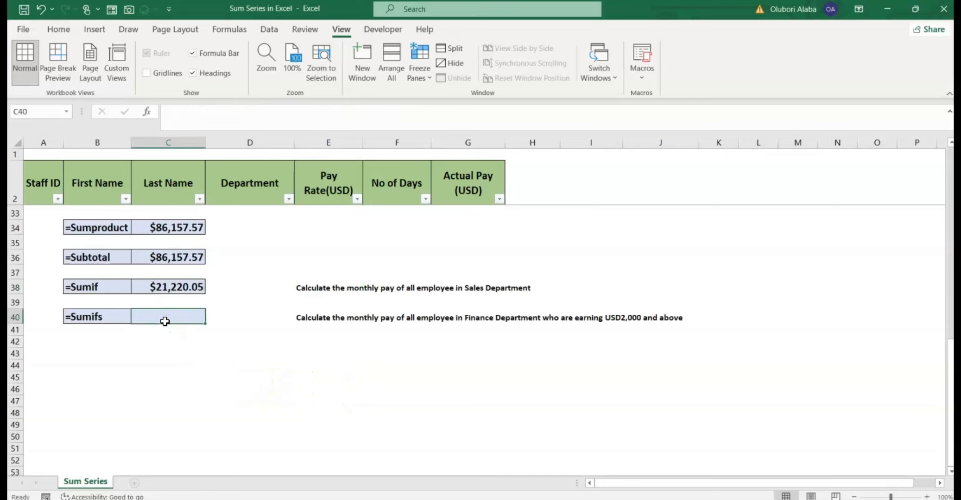
pyautogui.write('=sumi')
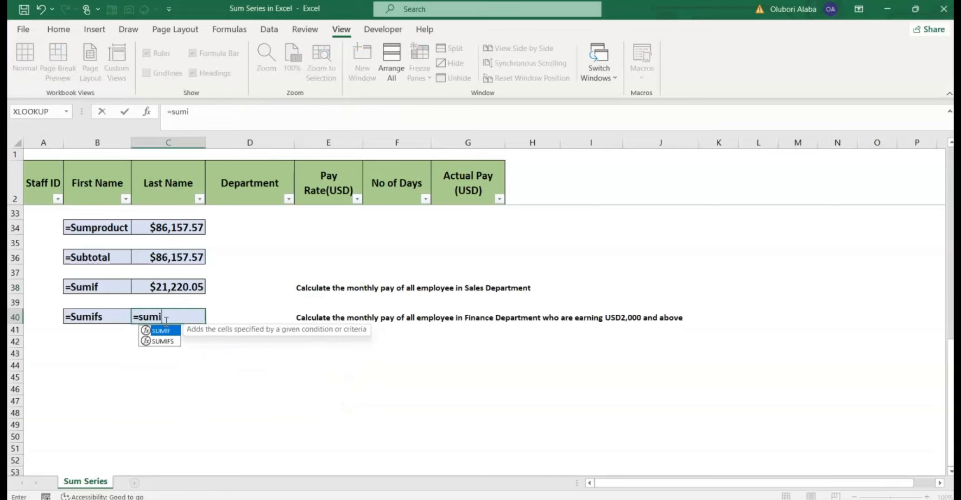
pyautogui.write('fs')
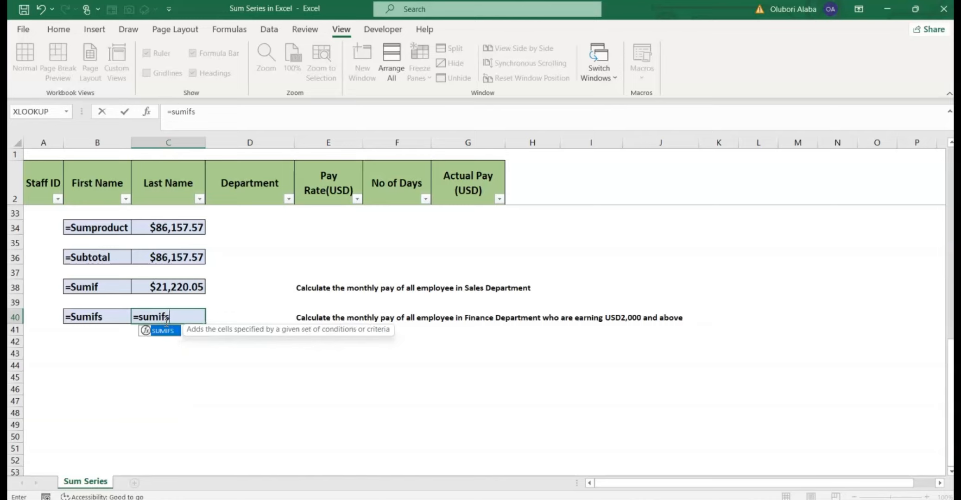
pyautogui.press('Tab')
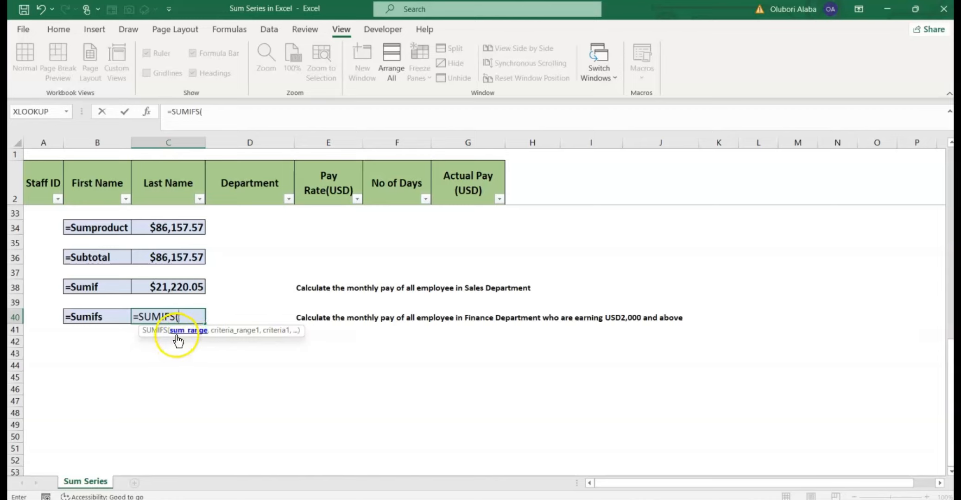
pyautogui.scroll(10, 399, 260)
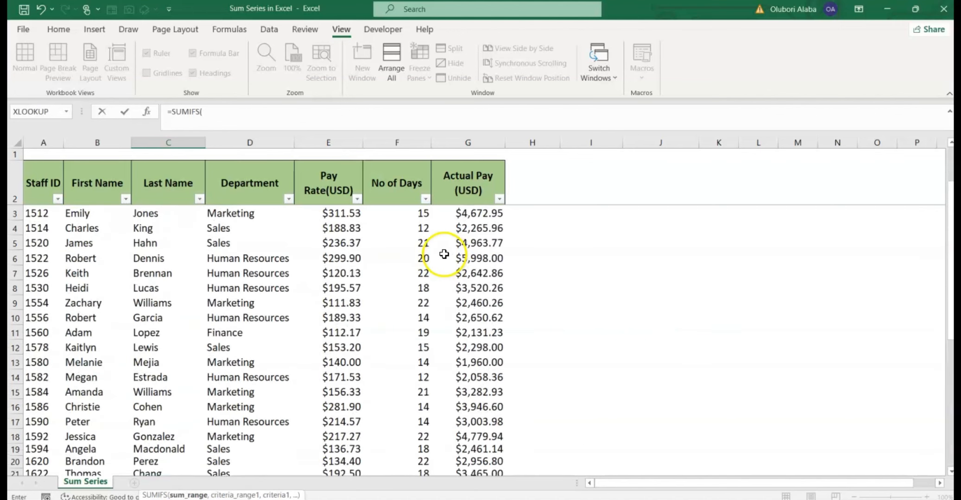
pyautogui.click(469, 214)
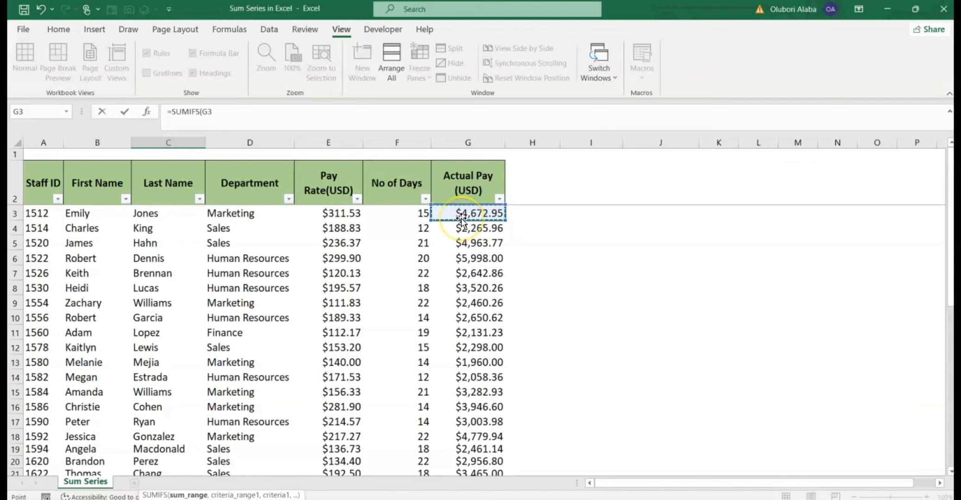
pyautogui.hotkey('ctrl', 'shift', 'Down')
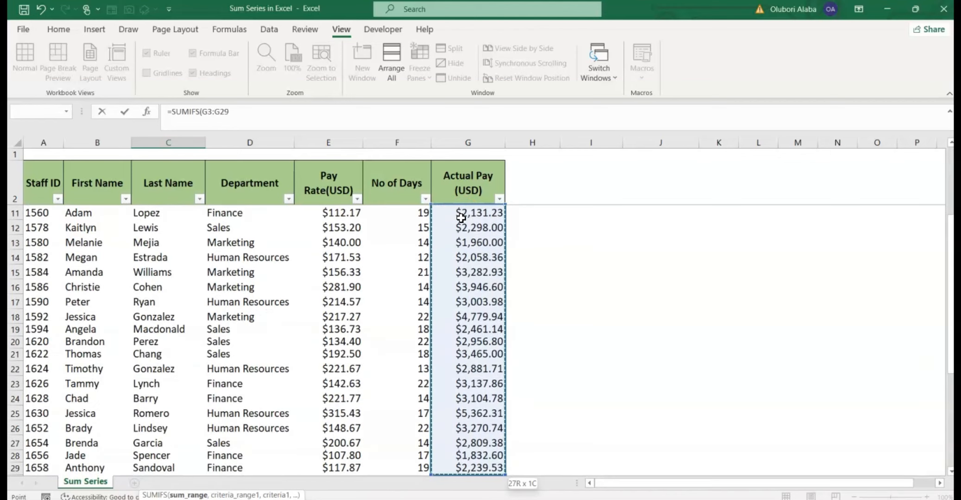
pyautogui.write(',')
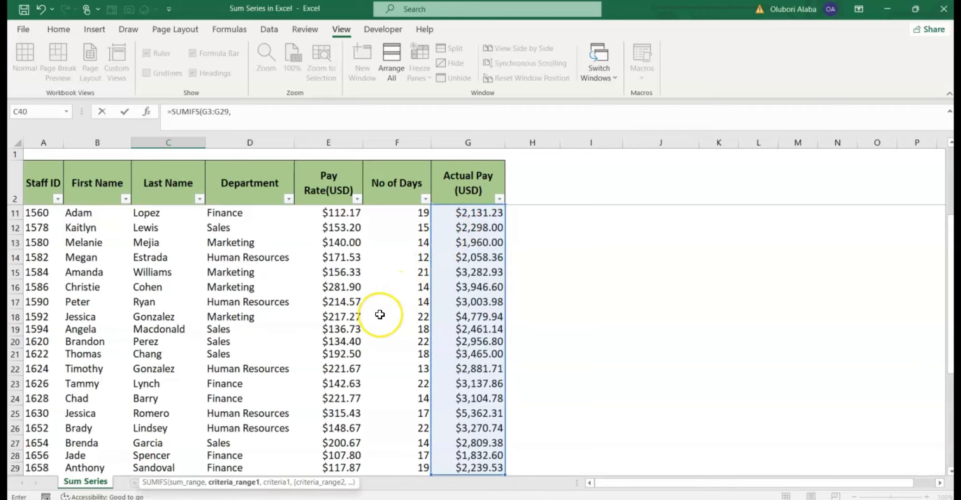
pyautogui.scroll(-4, 380, 315)
pyautogui.scroll(-2, 380, 315)
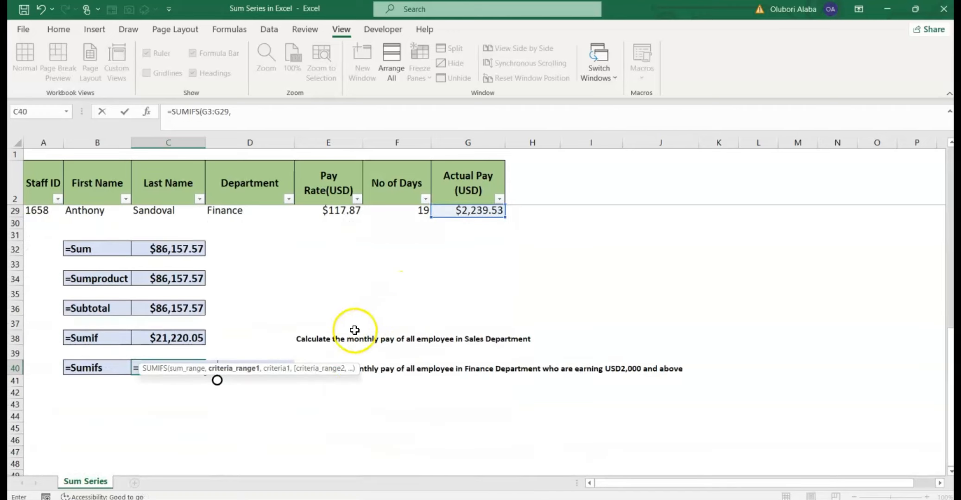
# Step: Add the Department cells D3:D29 as the first criteria range of the SUMIFS formula in C40
pyautogui.moveTo(343, 310); pyautogui.dragTo(391, 271)
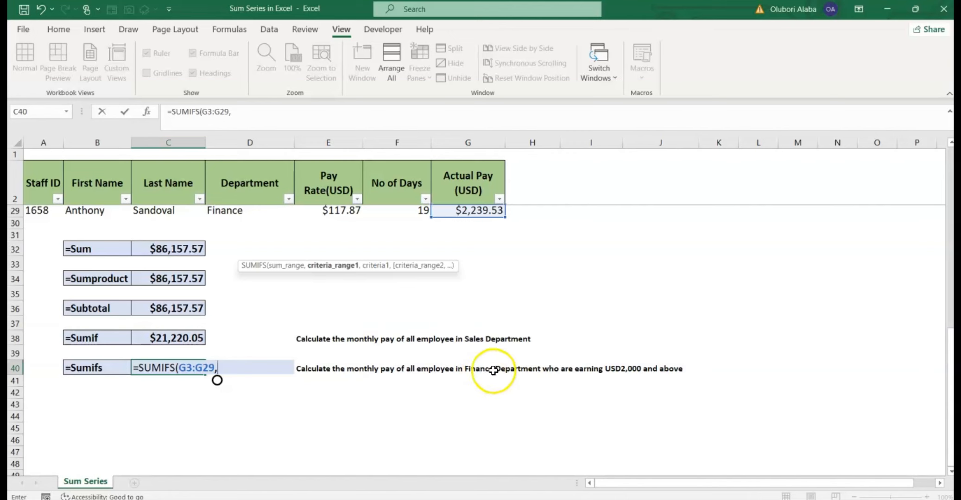
pyautogui.scroll(3, 258, 324)
pyautogui.scroll(6, 258, 325)
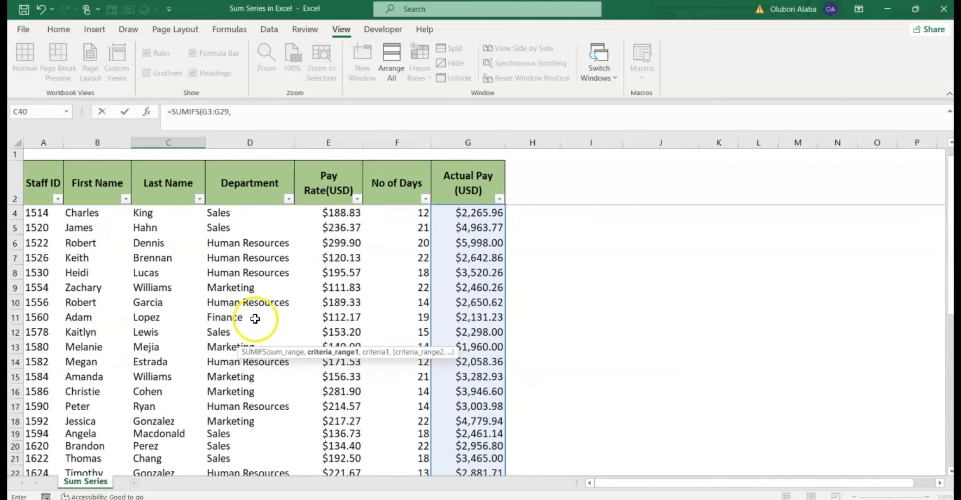
pyautogui.click(228, 214)
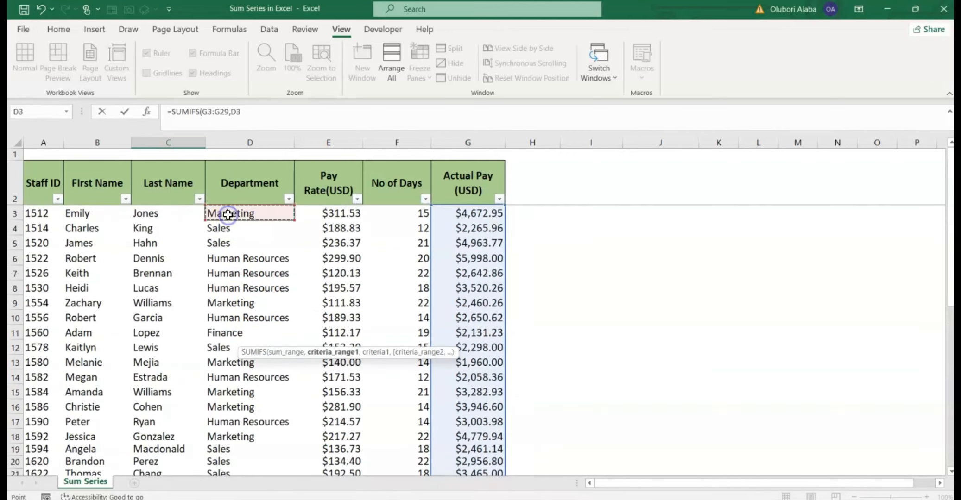
pyautogui.hotkey('ctrl', 'shift', 'Down')
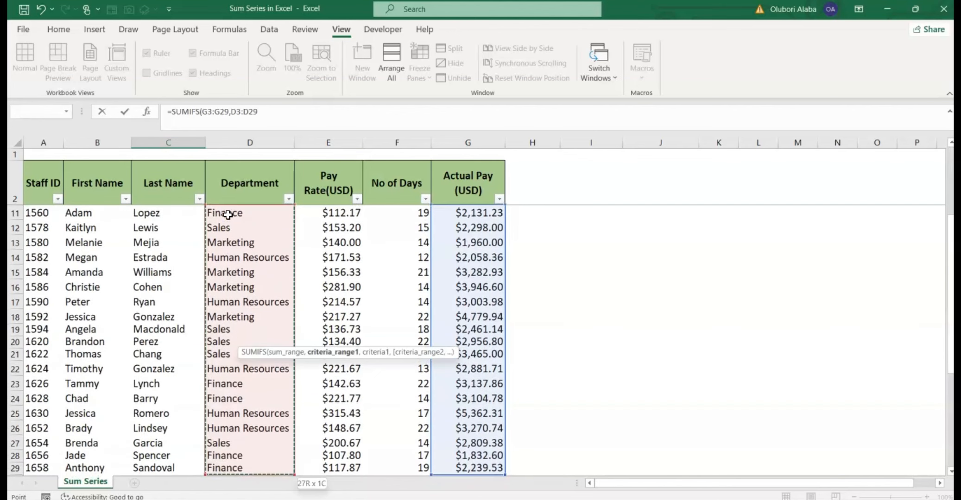
pyautogui.write(',')
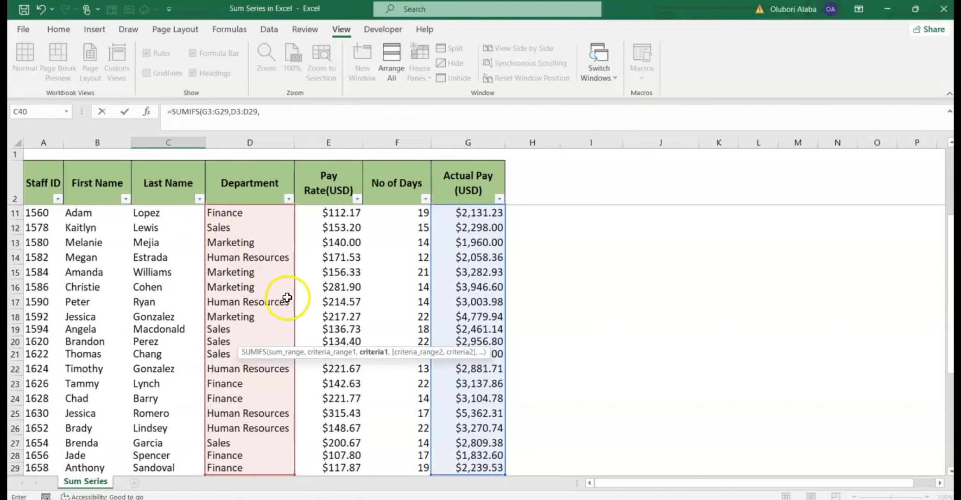
# Step: Use the Finance entry in D28 as the first criterion of the SUMIFS formula
pyautogui.scroll(-5, 293, 356)
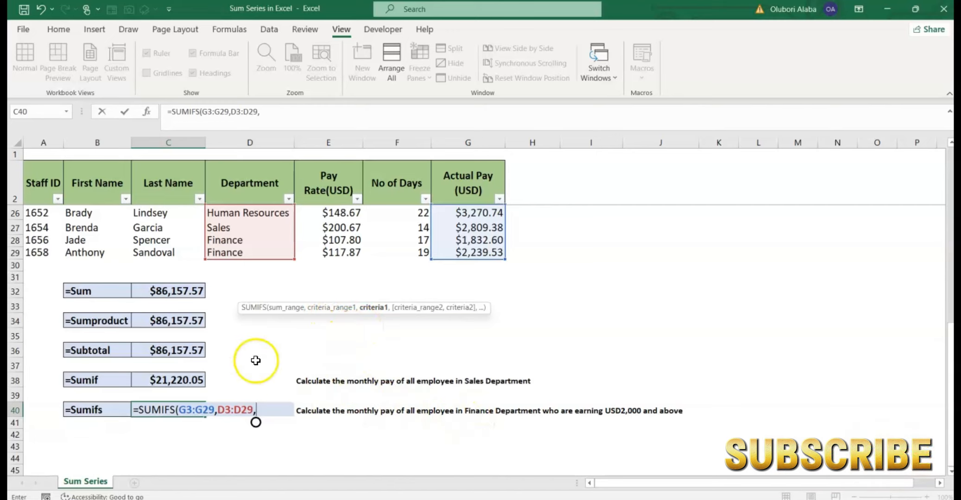
pyautogui.click(229, 242)
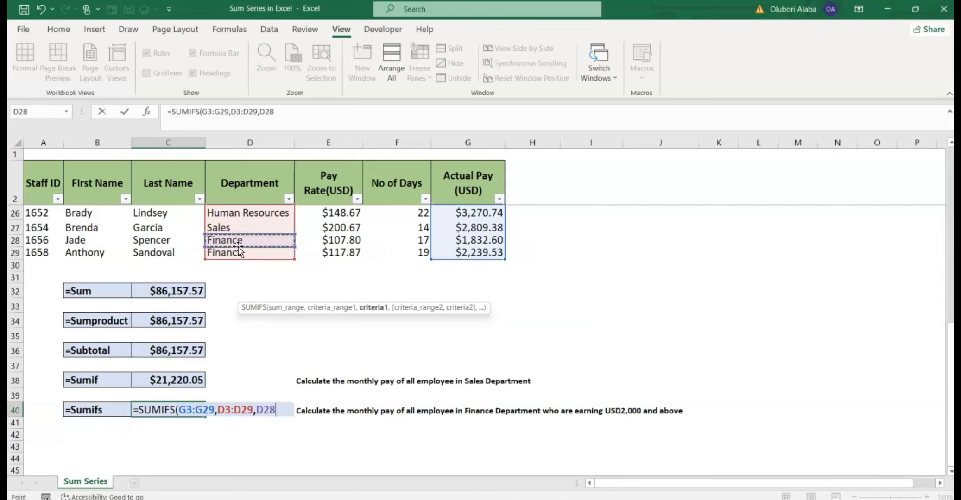
pyautogui.click(243, 242)
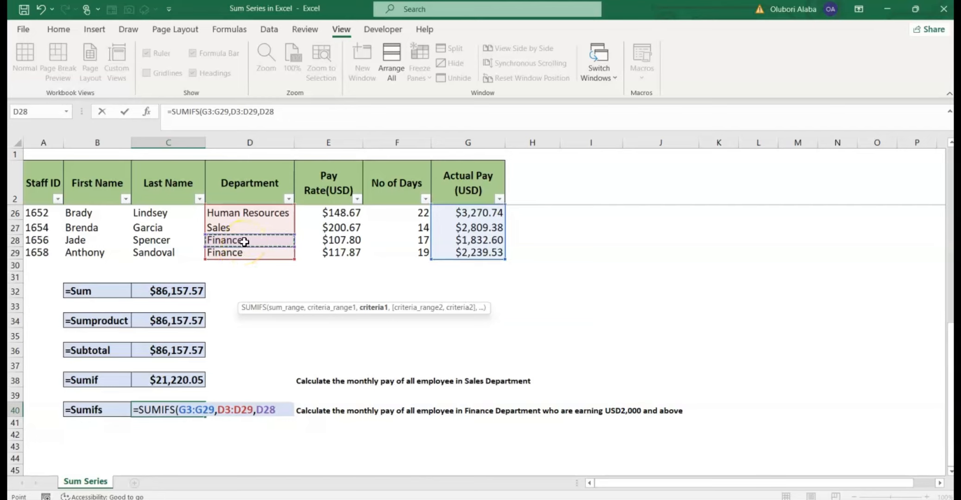
pyautogui.write(',')
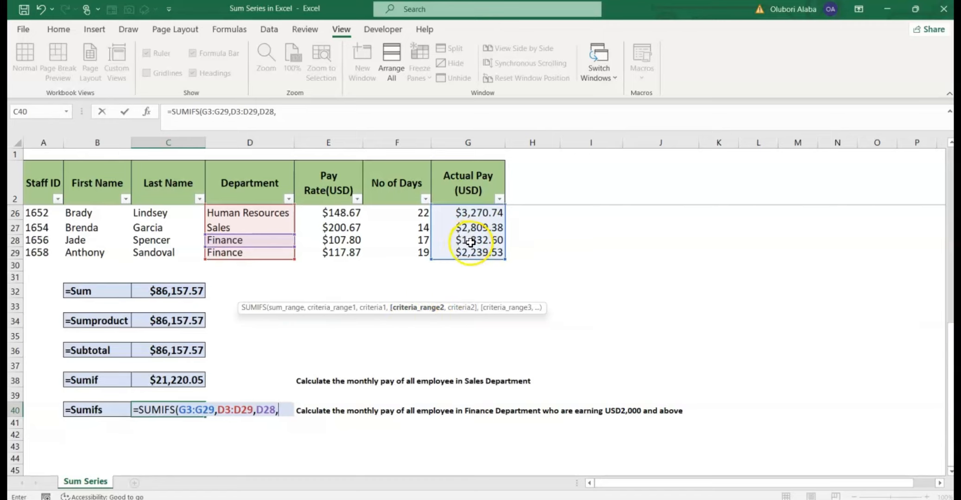
# Step: Add the Actual Pay cells G3:G29 as the second criteria range of the SUMIFS formula
pyautogui.scroll(8, 471, 242)
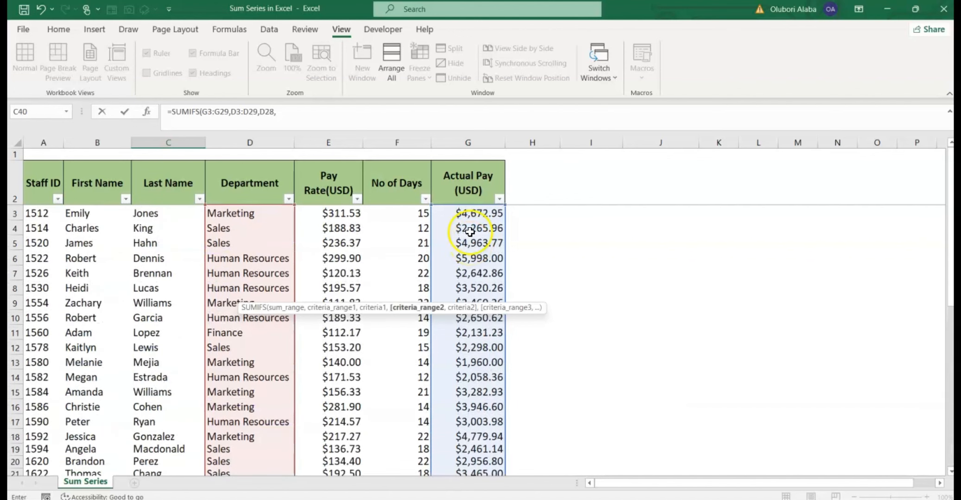
pyautogui.click(468, 213)
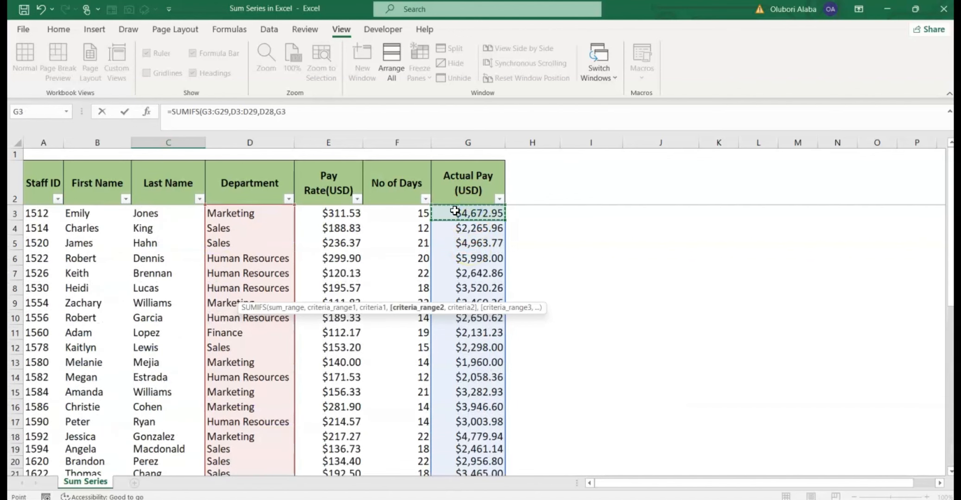
pyautogui.hotkey('ctrl', 'shift', 'Down')
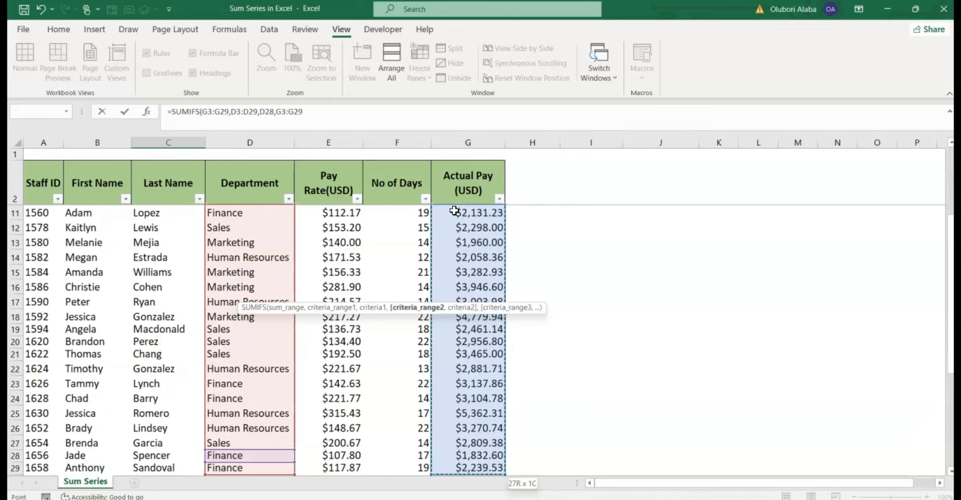
pyautogui.write(',')
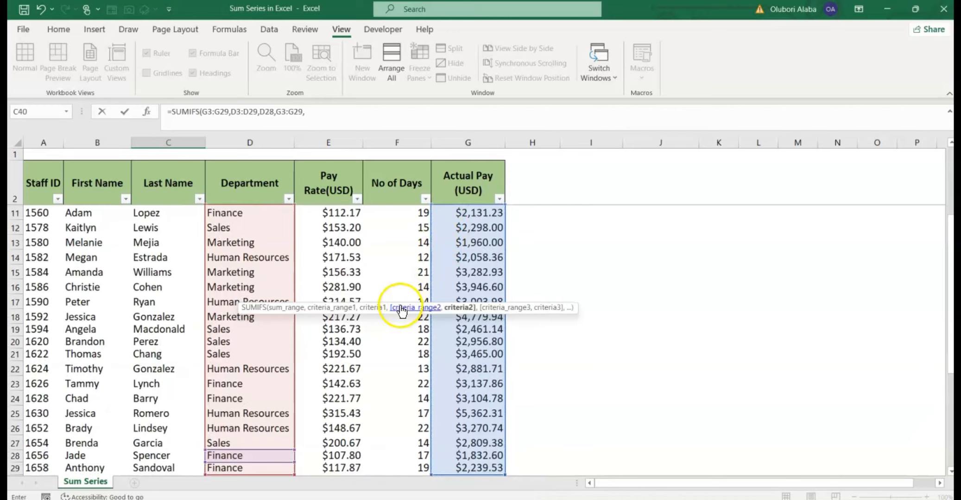
# Step: Enter ">=2000" as the second criterion, then close and confirm the SUMIFS formula in C40
pyautogui.scroll(-5, 401, 313)
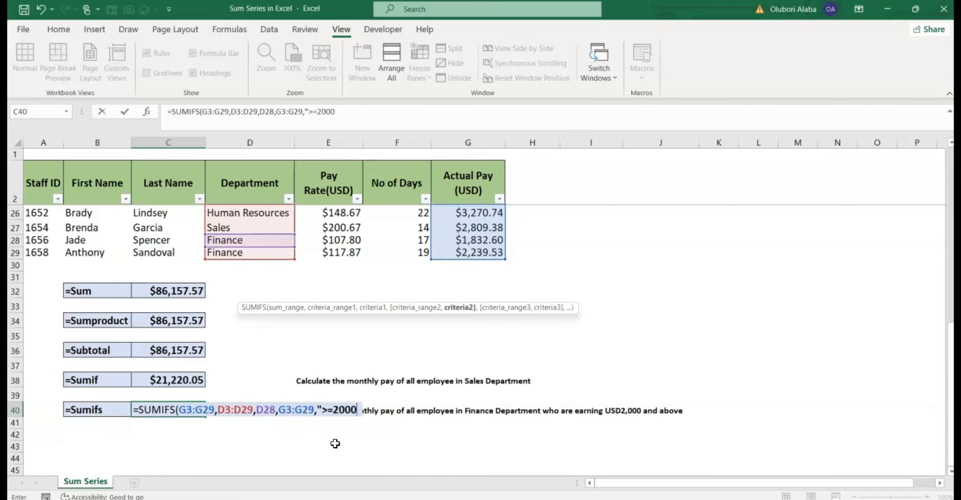
pyautogui.write('"')
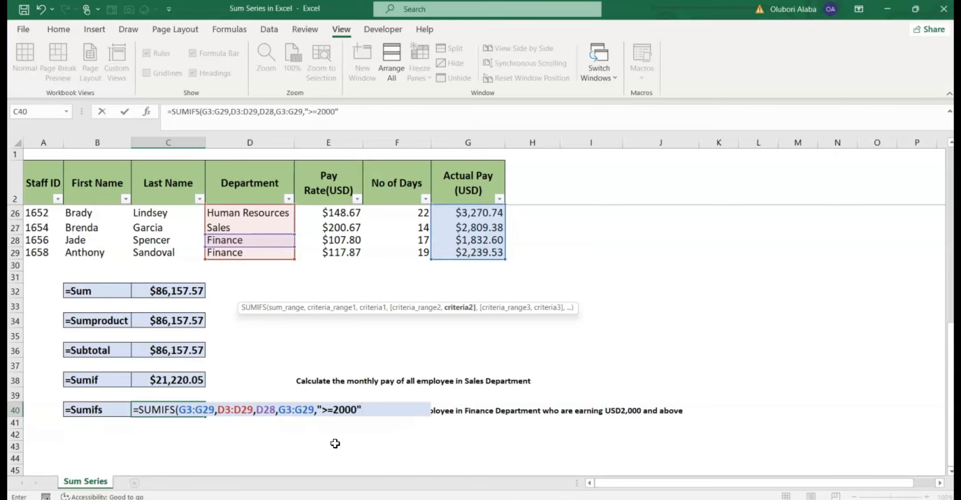
pyautogui.write(')')
pyautogui.press('Return')
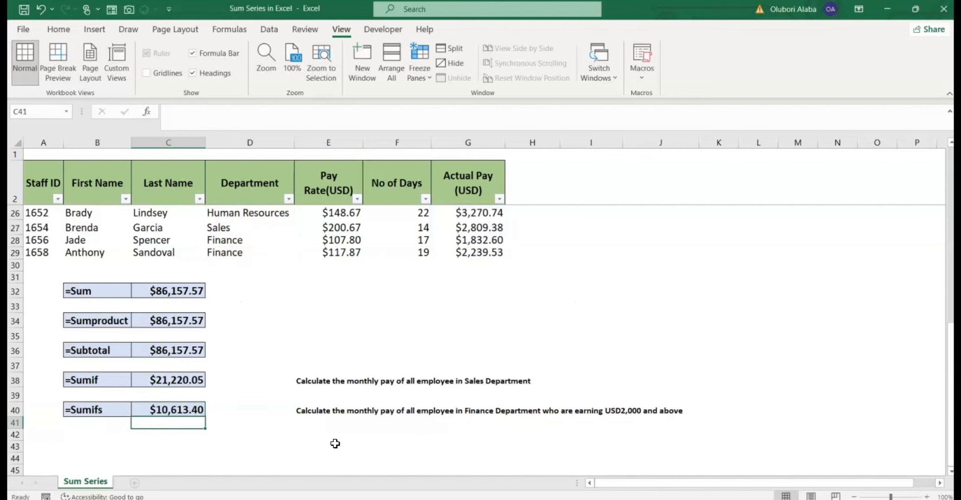
# Step: Look over the pay table and select the Sumifs result in C40 to review its formula
pyautogui.scroll(8, 269, 327)
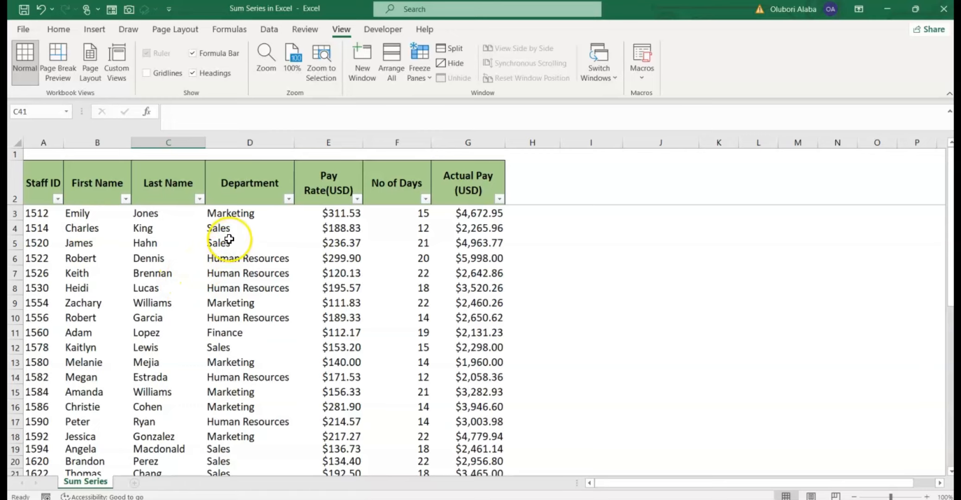
pyautogui.scroll(-7, 233, 233)
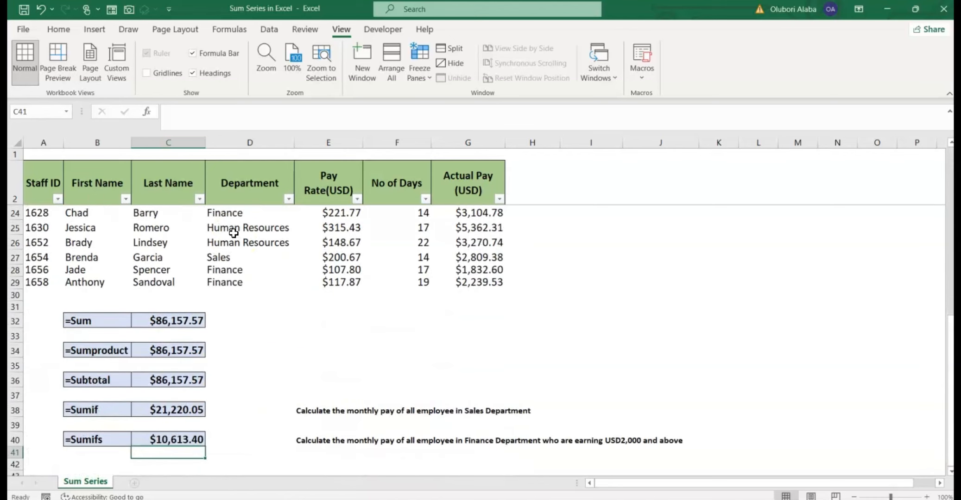
pyautogui.scroll(-1, 230, 250)
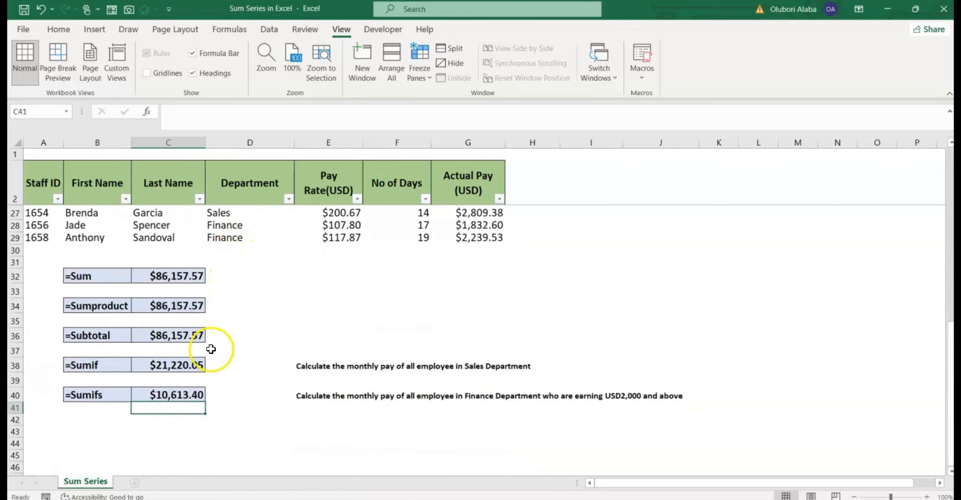
pyautogui.click(175, 395)
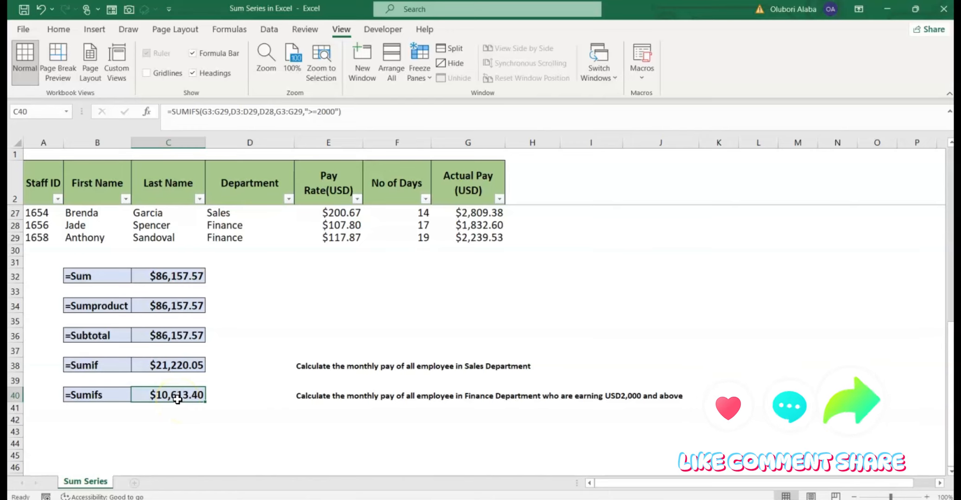
# Step: Filter the Department column to show only Finance
pyautogui.scroll(8, 394, 299)
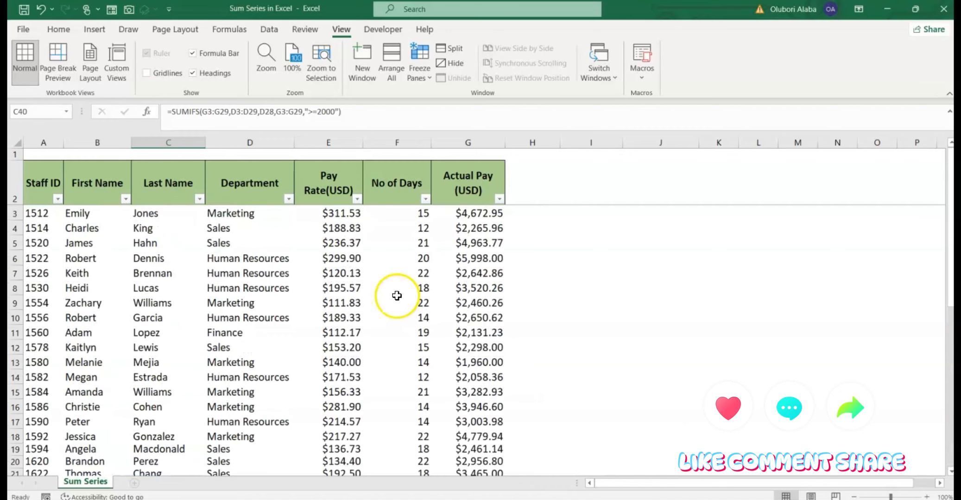
pyautogui.click(289, 199)
pyautogui.click(162, 345)
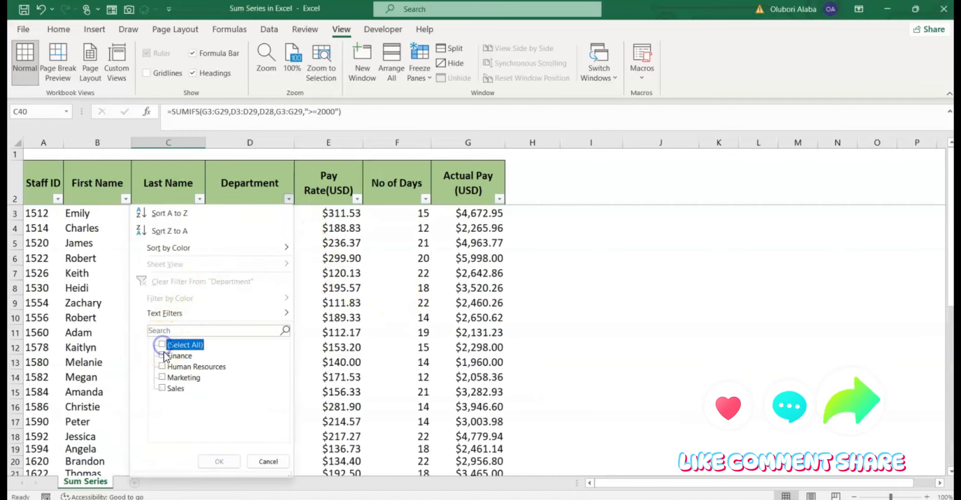
pyautogui.click(162, 345)
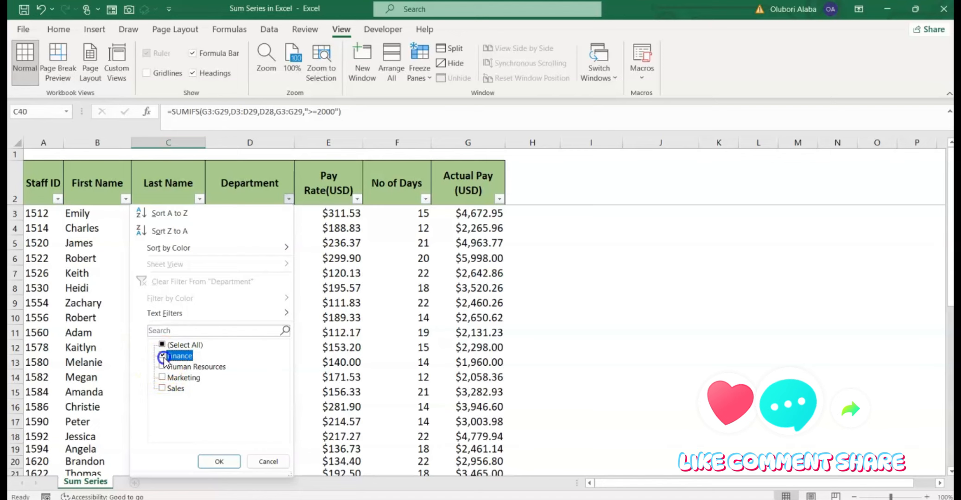
pyautogui.click(217, 460)
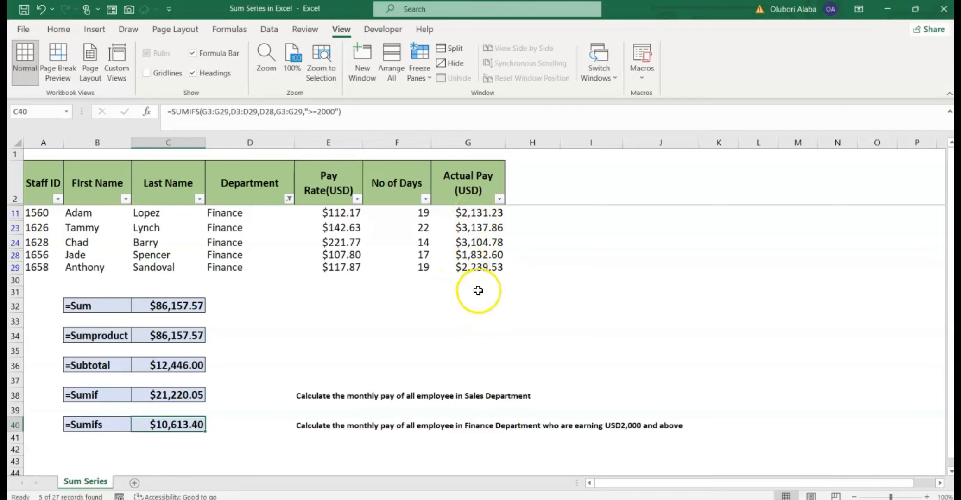
# Step: Check the SUMIFS result by filtering Actual Pay to values greater than or equal to 2000 and selecting the visible amounts
pyautogui.click(499, 199)
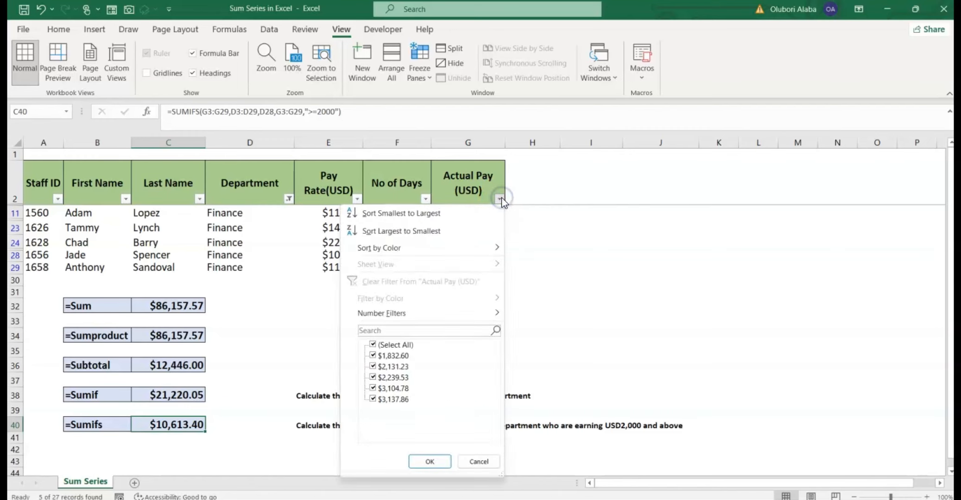
pyautogui.moveTo(430, 316)
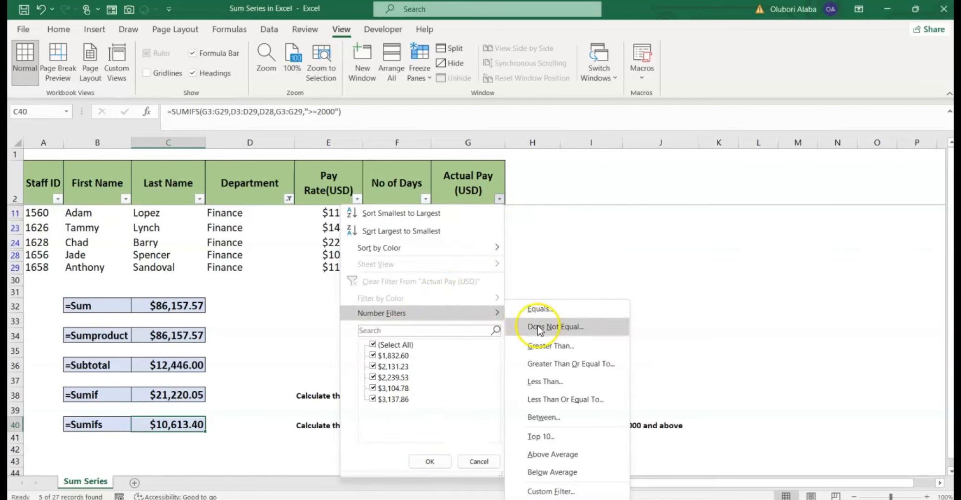
pyautogui.click(573, 363)
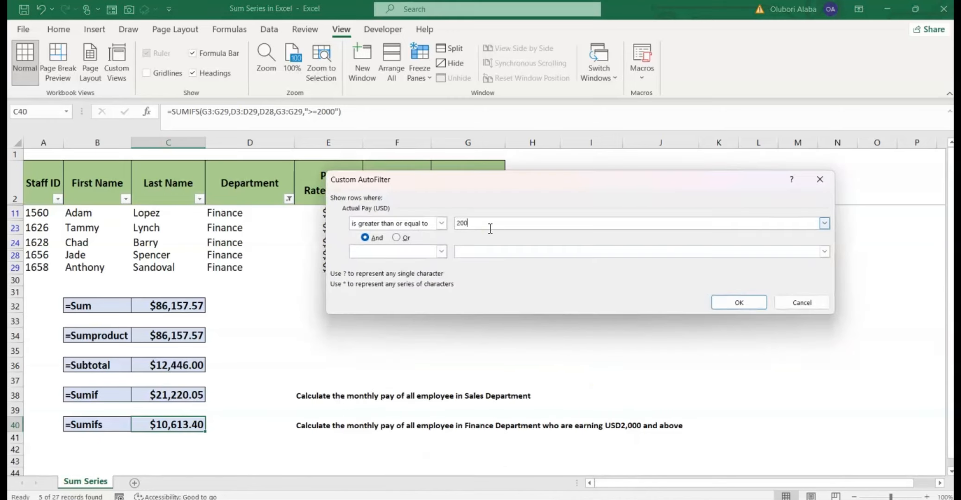
pyautogui.click(749, 308)
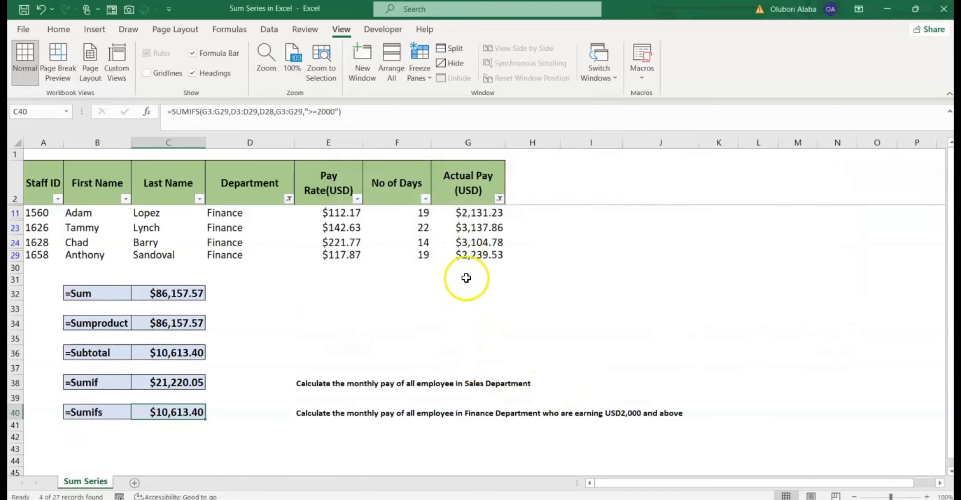
pyautogui.click(473, 212)
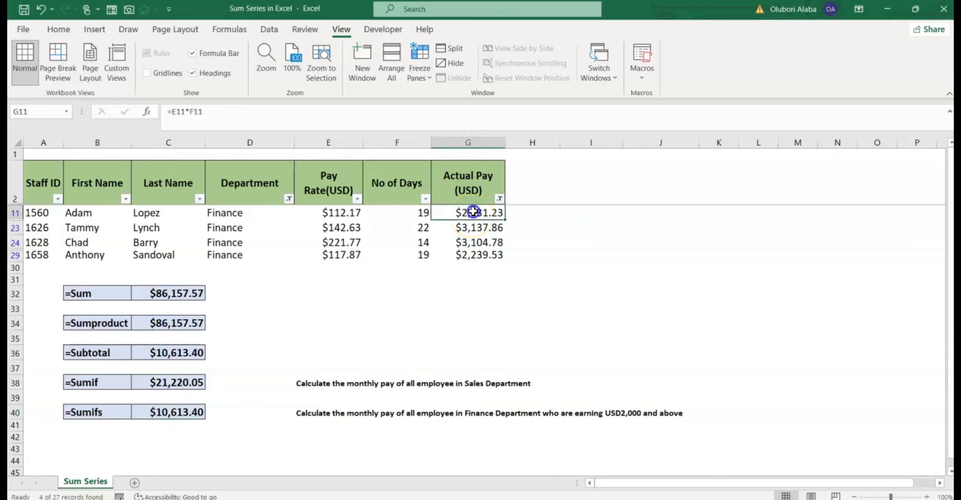
pyautogui.moveTo(472, 222); pyautogui.dragTo(478, 253)
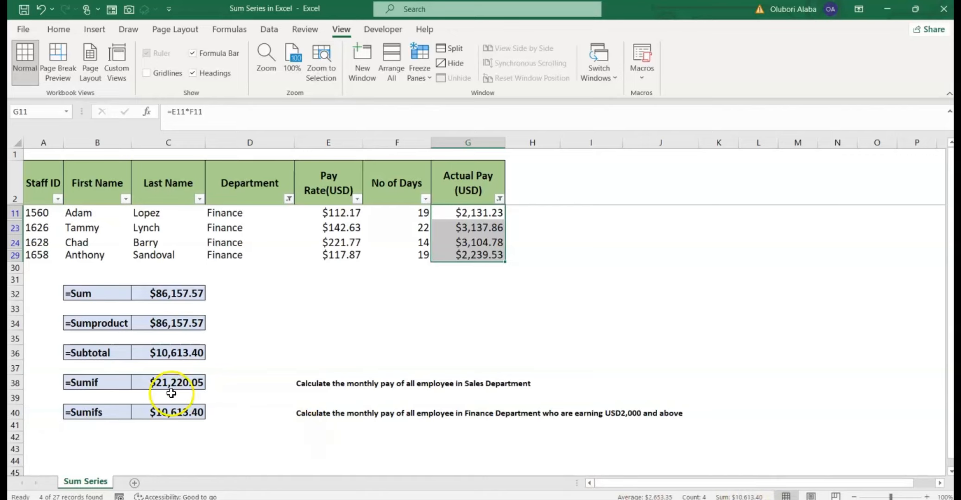
# Step: Clear the number filter from the Actual Pay (USD) column
pyautogui.click(499, 199)
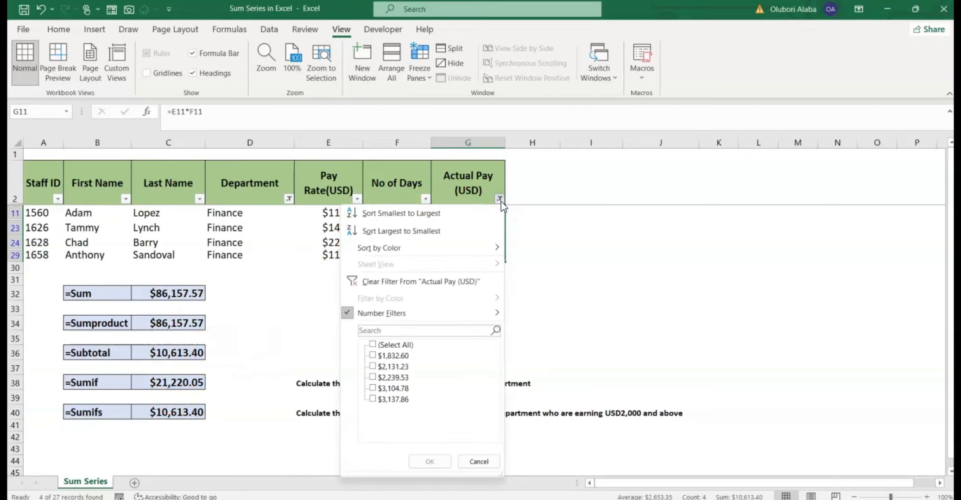
pyautogui.click(440, 284)
pyautogui.hotkey('alt', 'Tab')
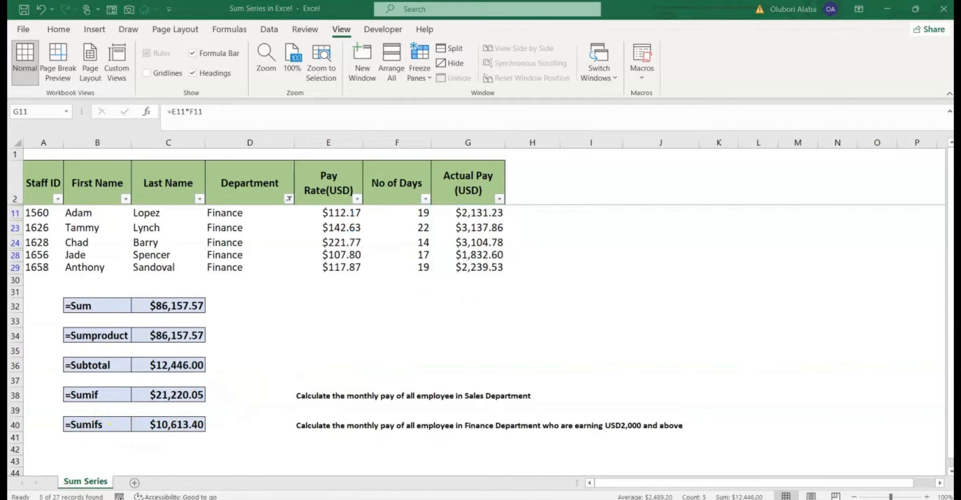